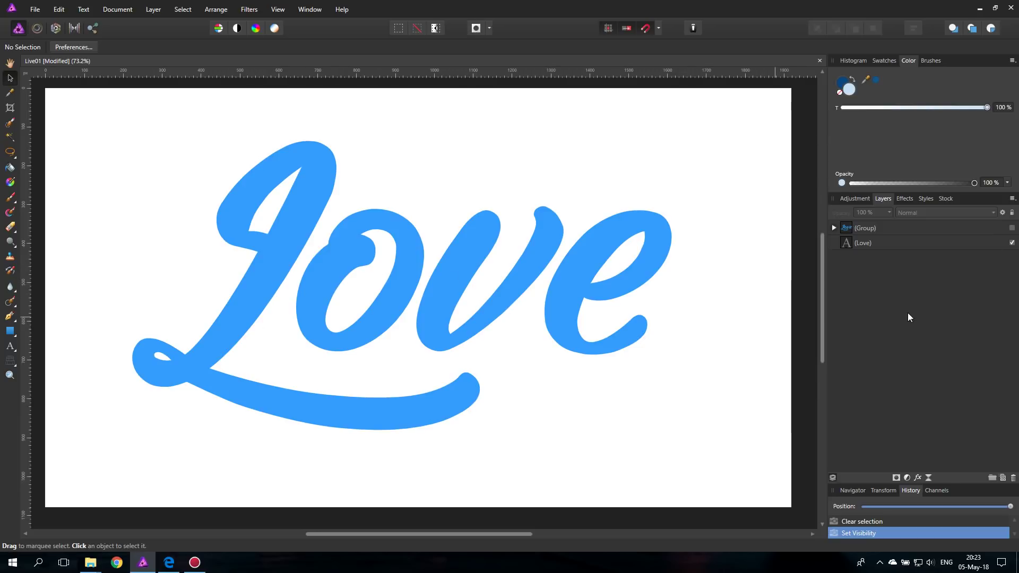
# Compare the finished group with the plain text by toggling its visibility, and delete that group from the layer stack
pyautogui.click(1012, 228)
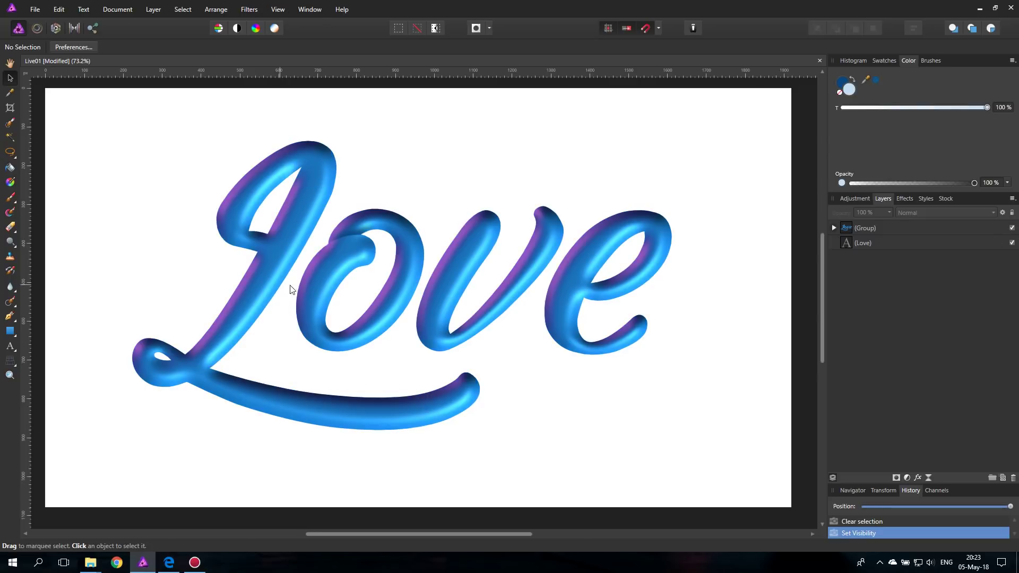
pyautogui.click(1012, 228)
pyautogui.click(870, 229)
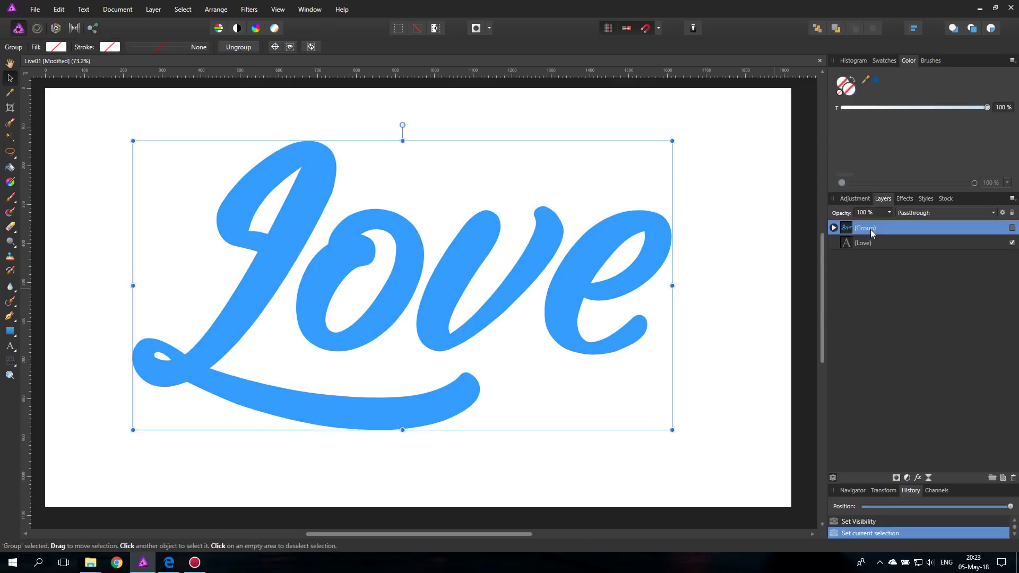
pyautogui.rightClick(864, 227)
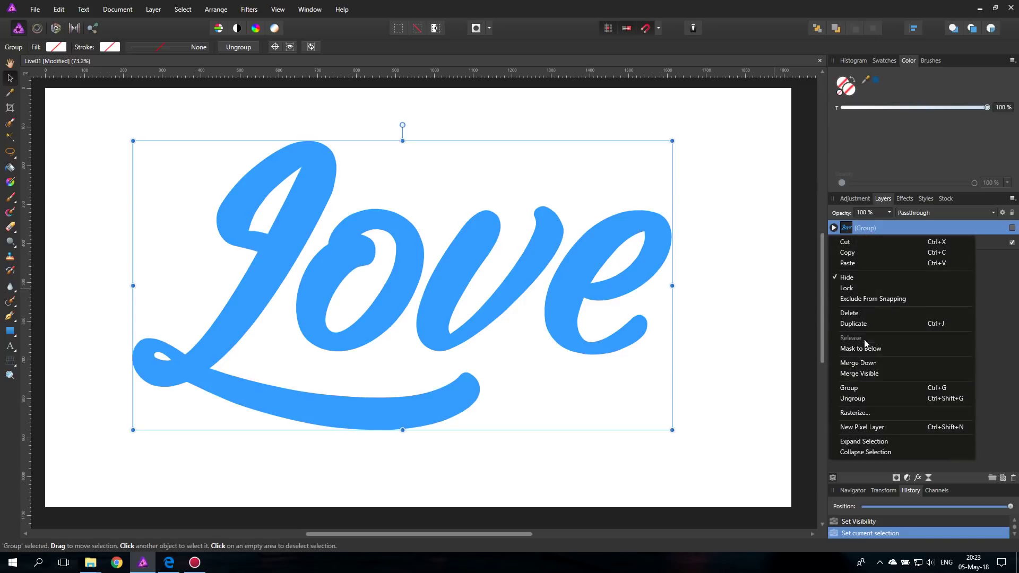
pyautogui.click(852, 312)
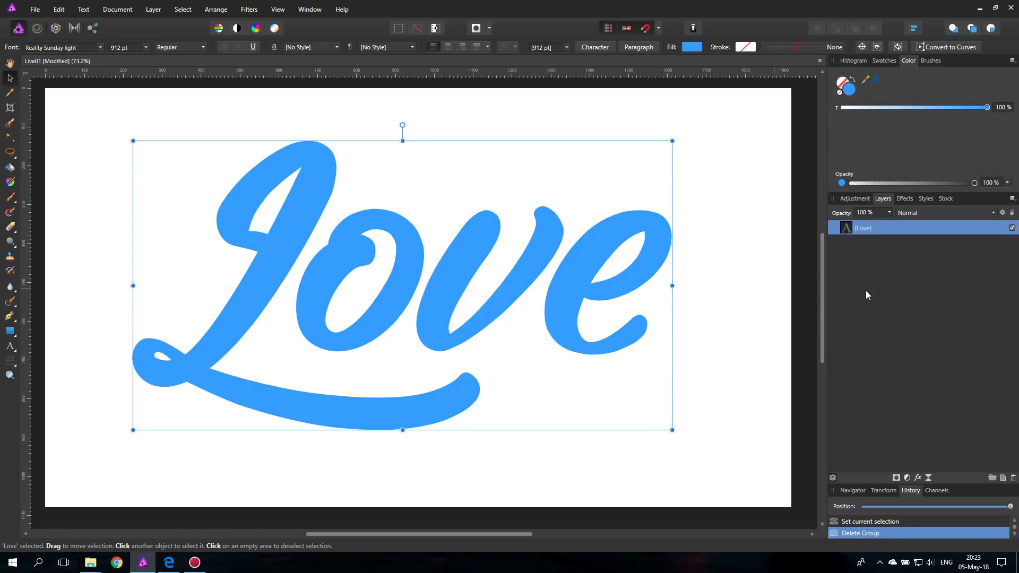
# Enable the 3D layer effect on the Love text layer and open its detailed settings beside the lettering
pyautogui.click(848, 229)
pyautogui.click(905, 199)
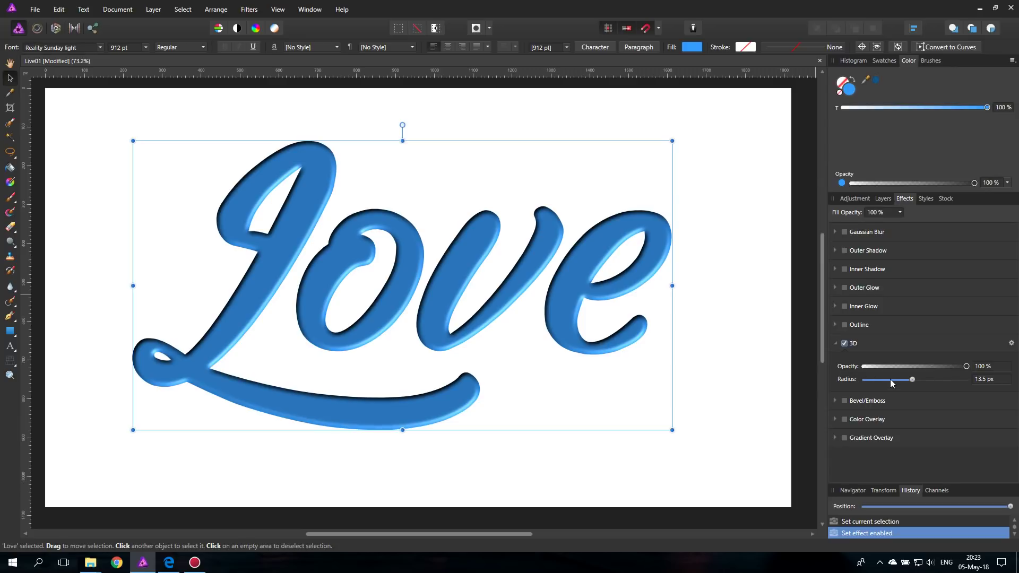
pyautogui.click(1011, 344)
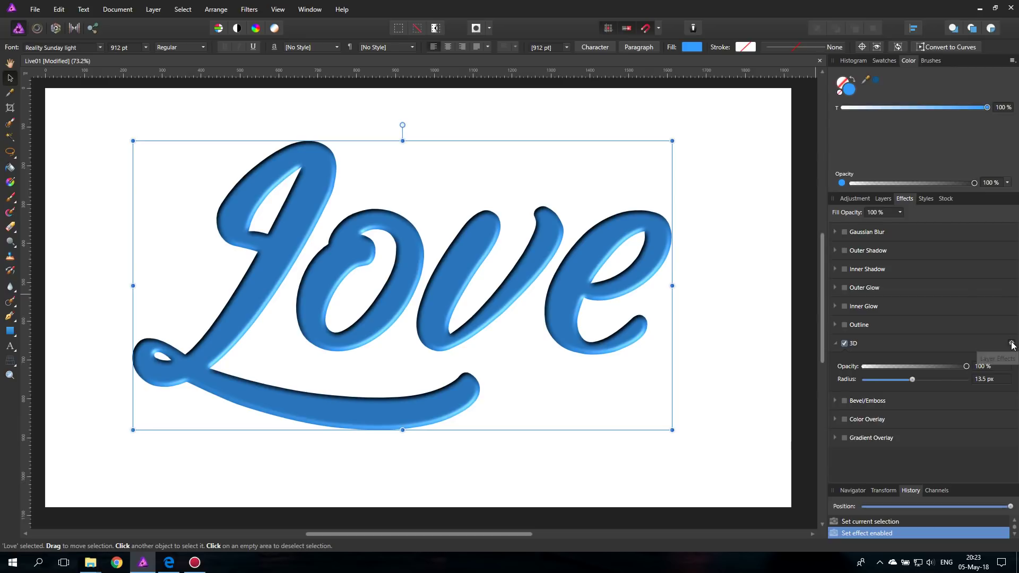
pyautogui.moveTo(758, 170); pyautogui.dragTo(703, 185)
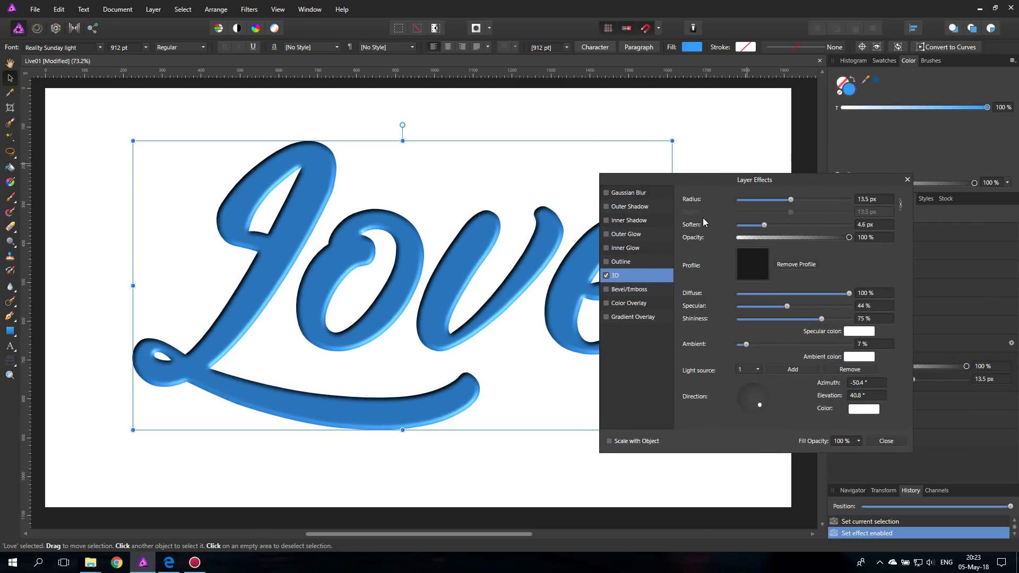
pyautogui.moveTo(686, 180); pyautogui.dragTo(760, 155)
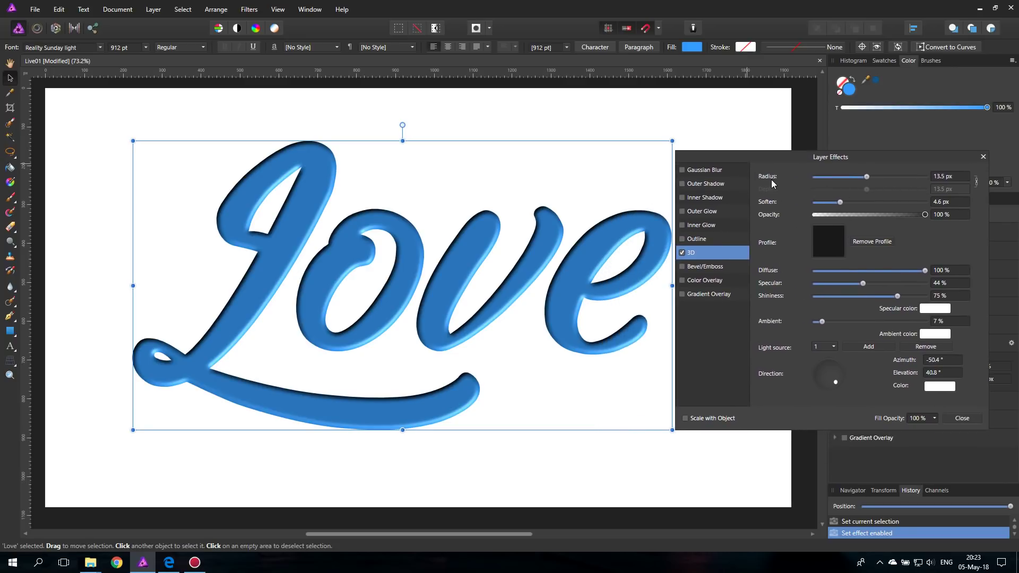
# Set the radius of the text's 3D effect to 49.4 px
pyautogui.moveTo(868, 180)
pyautogui.mouseDown()
pyautogui.moveTo(921, 179)
pyautogui.moveTo(836, 184)
pyautogui.moveTo(874, 186)
pyautogui.mouseUp()
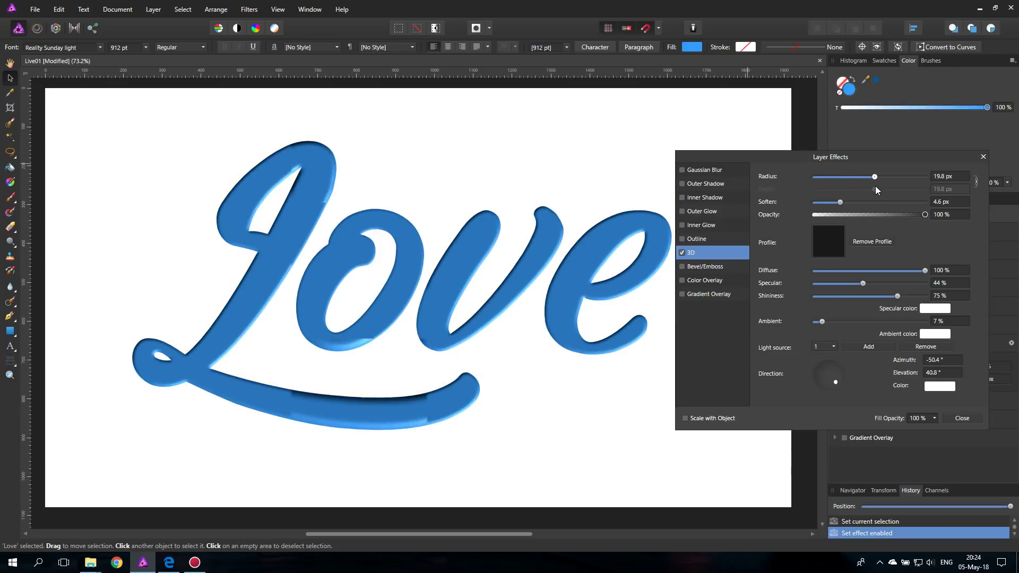
pyautogui.moveTo(786, 207); pyautogui.dragTo(786, 206)
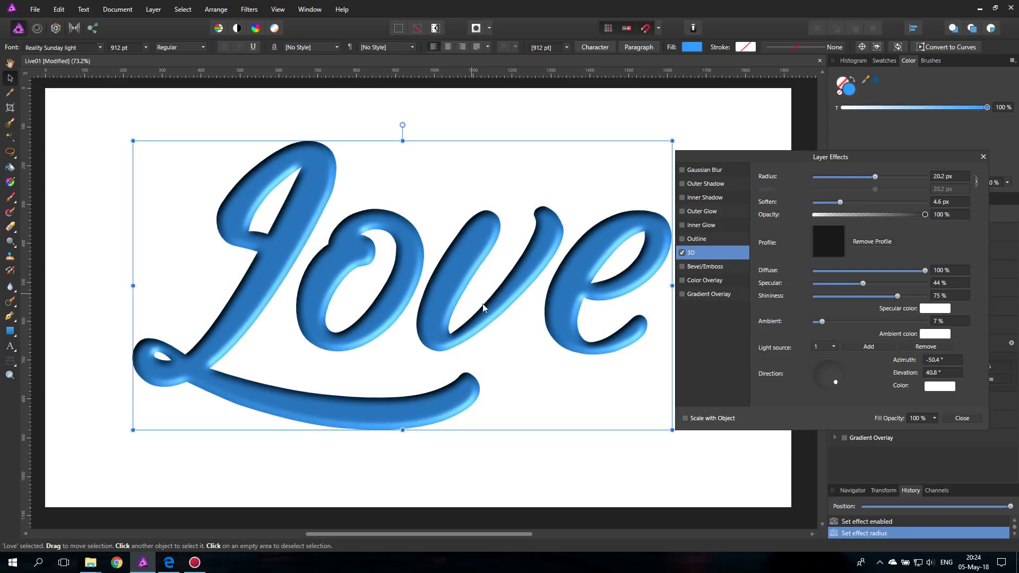
pyautogui.moveTo(875, 178); pyautogui.dragTo(913, 180)
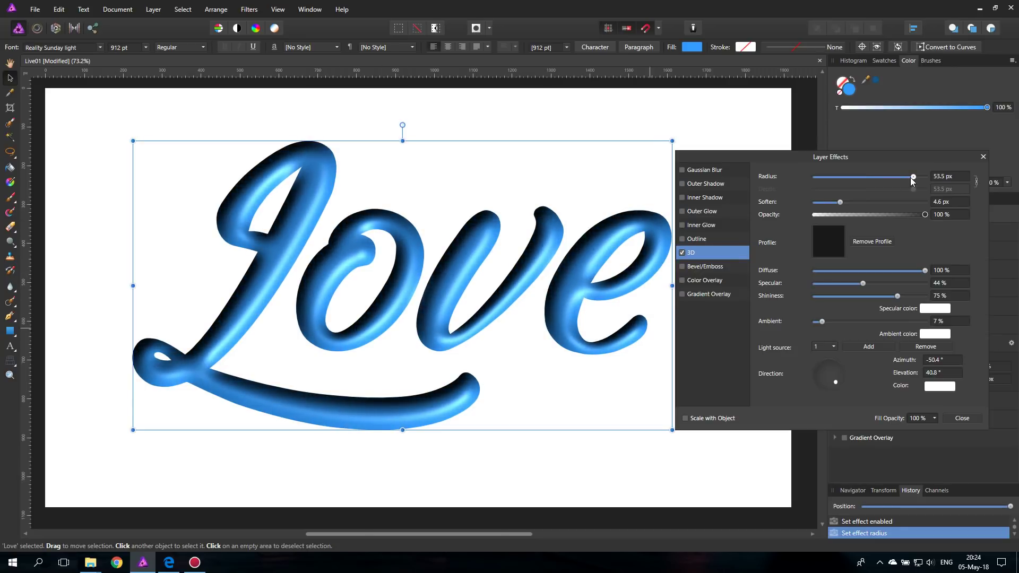
pyautogui.moveTo(913, 177); pyautogui.dragTo(912, 181)
# Try low soften amounts on the 3D effect while checking the lettering up close, and set Soften to 8.4 px
pyautogui.moveTo(840, 206)
pyautogui.mouseDown()
pyautogui.moveTo(935, 208)
pyautogui.moveTo(755, 208)
pyautogui.mouseUp()
pyautogui.click(10, 374)
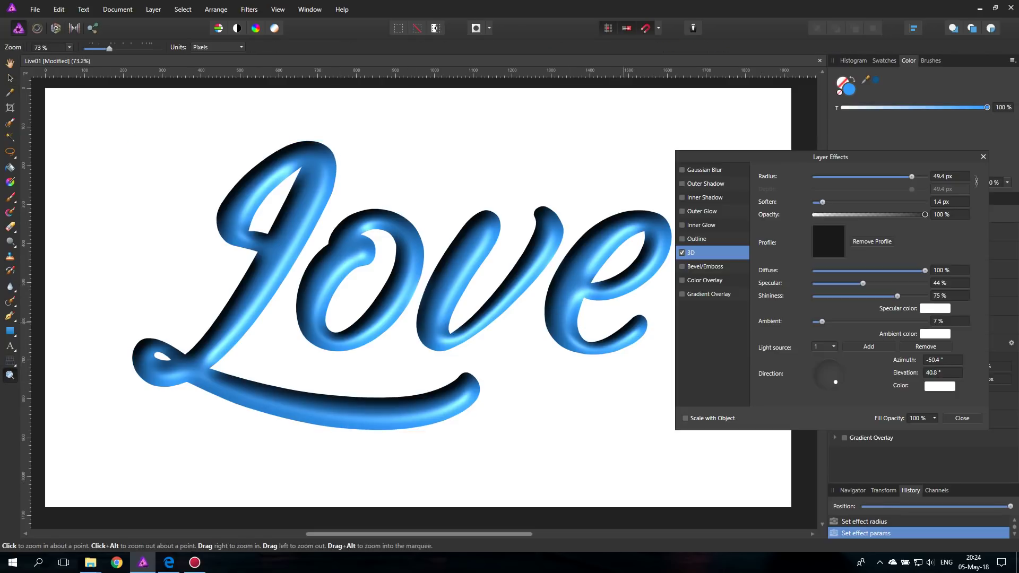
pyautogui.click(610, 294)
pyautogui.click(611, 294)
pyautogui.click(614, 296)
pyautogui.press('v')
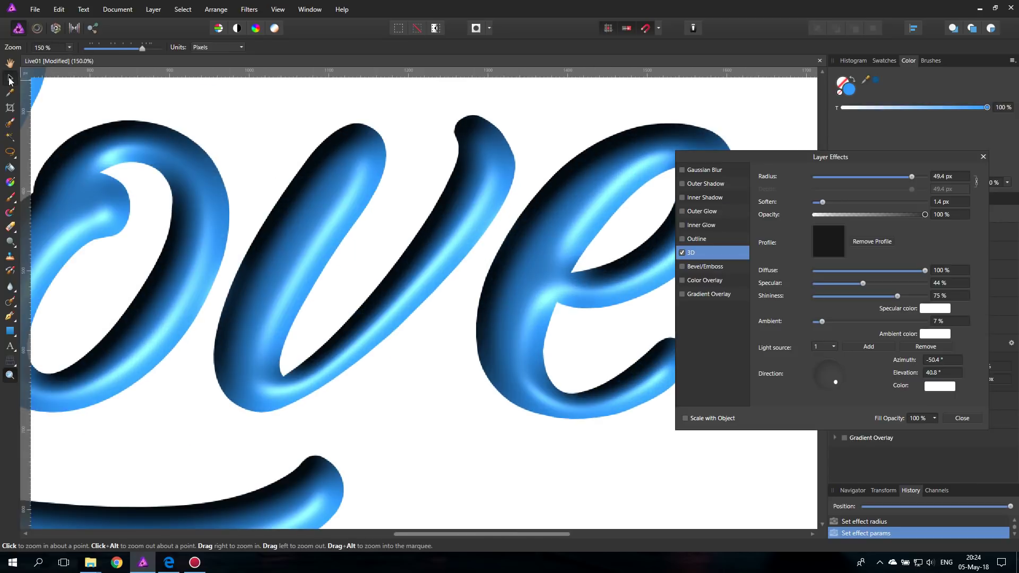
pyautogui.moveTo(821, 203); pyautogui.dragTo(806, 203)
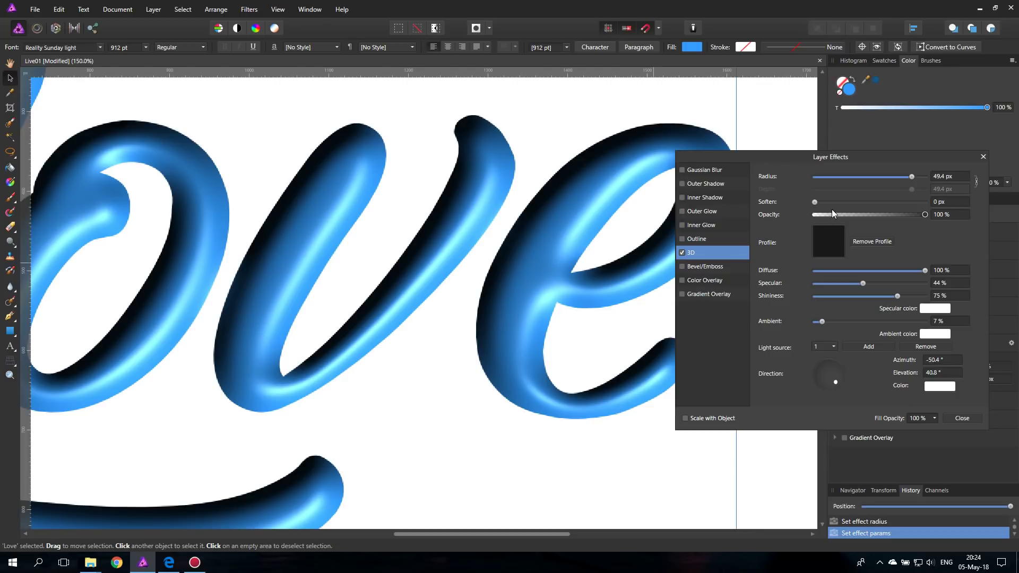
pyautogui.moveTo(815, 202); pyautogui.dragTo(862, 206)
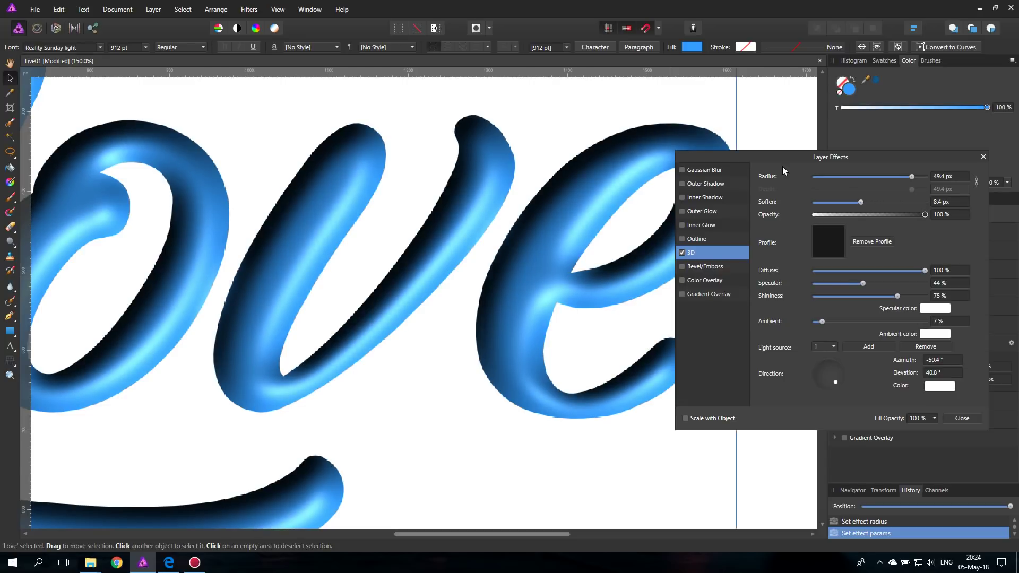
pyautogui.moveTo(782, 166); pyautogui.dragTo(785, 138)
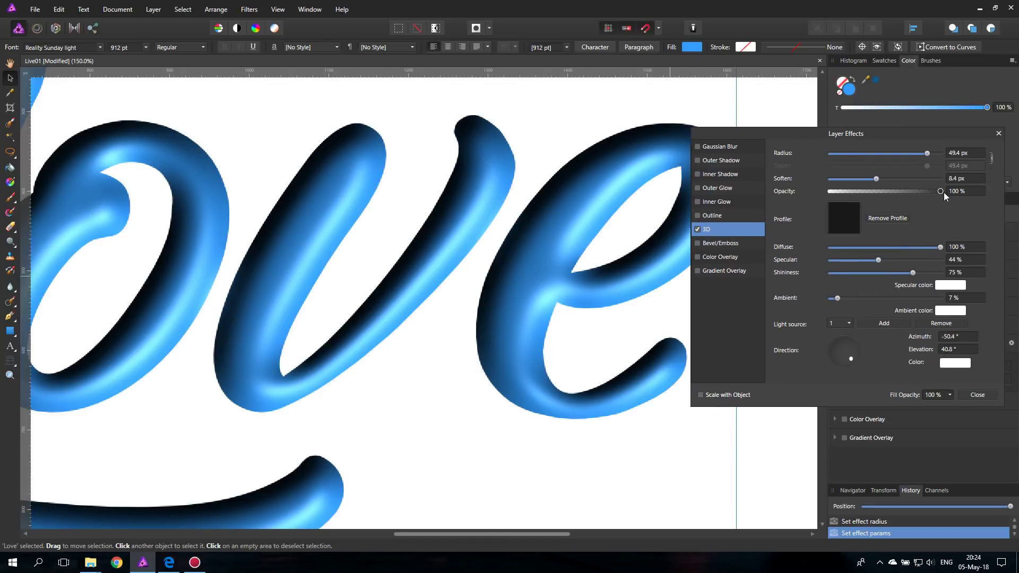
# Keep the 3D effect's opacity at 100 %, and set Specular to 62 % and Shininess to 67 %
pyautogui.moveTo(941, 190)
pyautogui.mouseDown()
pyautogui.moveTo(848, 189)
pyautogui.moveTo(962, 196)
pyautogui.mouseUp()
pyautogui.moveTo(879, 260); pyautogui.dragTo(939, 259)
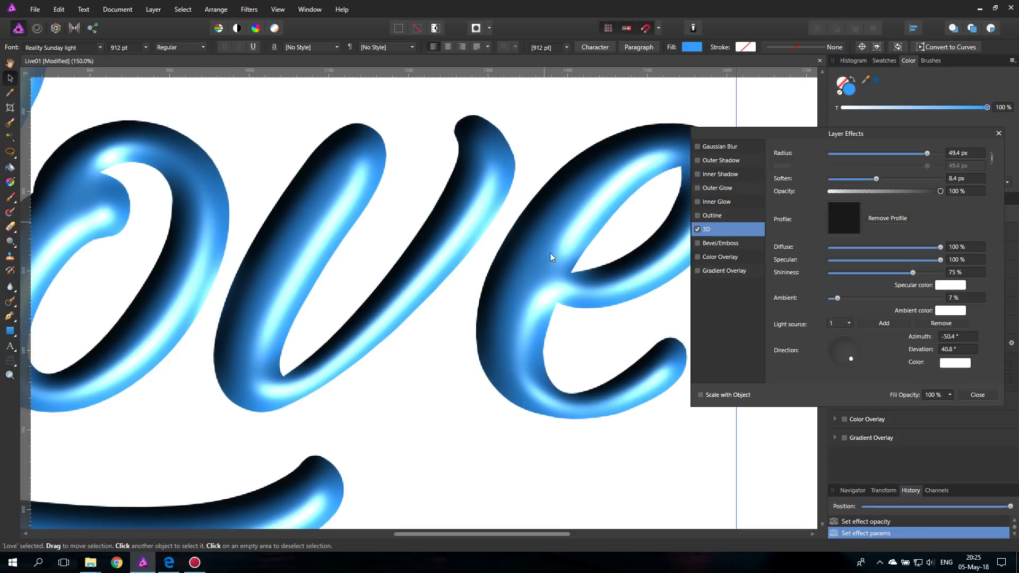
pyautogui.moveTo(942, 259); pyautogui.dragTo(899, 259)
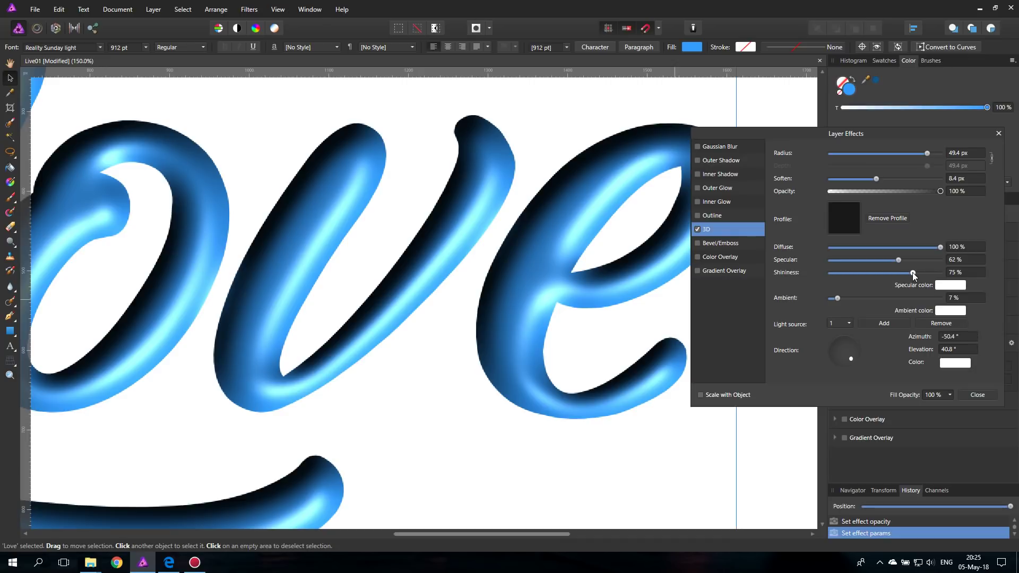
pyautogui.moveTo(912, 273)
pyautogui.mouseDown()
pyautogui.moveTo(924, 272)
pyautogui.moveTo(825, 272)
pyautogui.moveTo(928, 276)
pyautogui.moveTo(877, 276)
pyautogui.moveTo(903, 276)
pyautogui.mouseUp()
# Try out the specular color of the 3D effect and set its Ambient amount to 9 %
pyautogui.moveTo(745, 133); pyautogui.dragTo(745, 157)
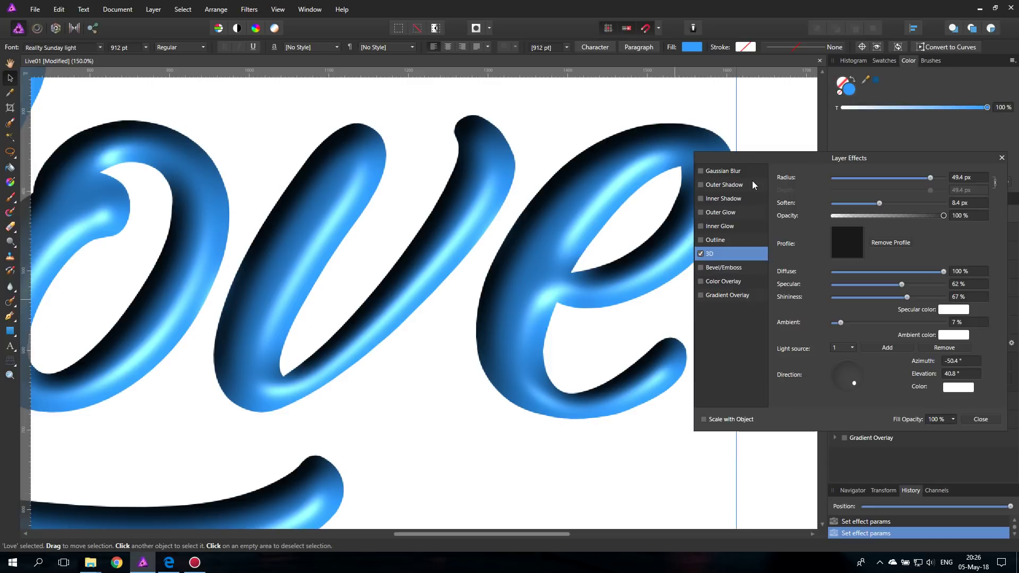
pyautogui.hotkey('ctrl', '0')
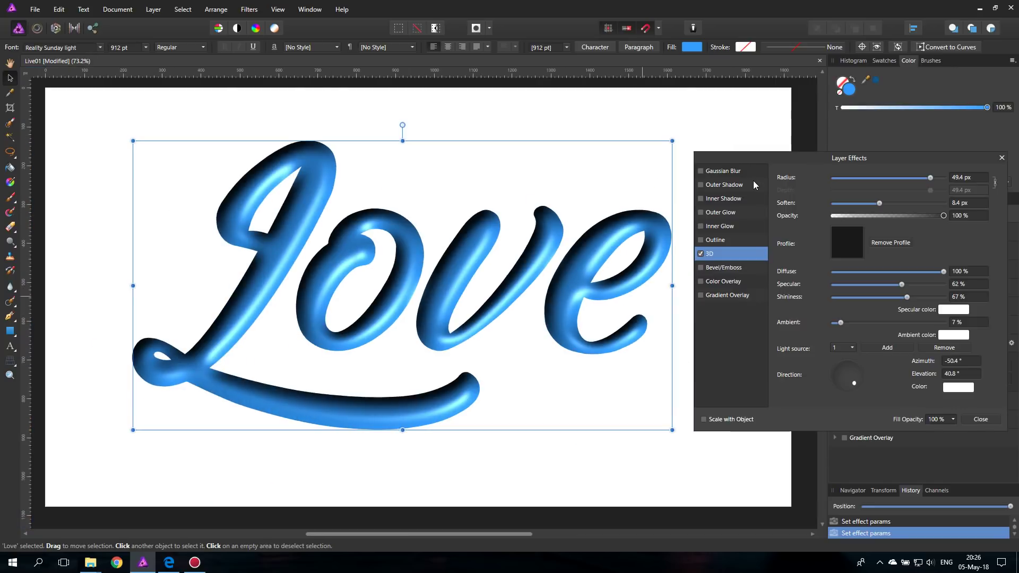
pyautogui.moveTo(758, 153); pyautogui.dragTo(742, 123)
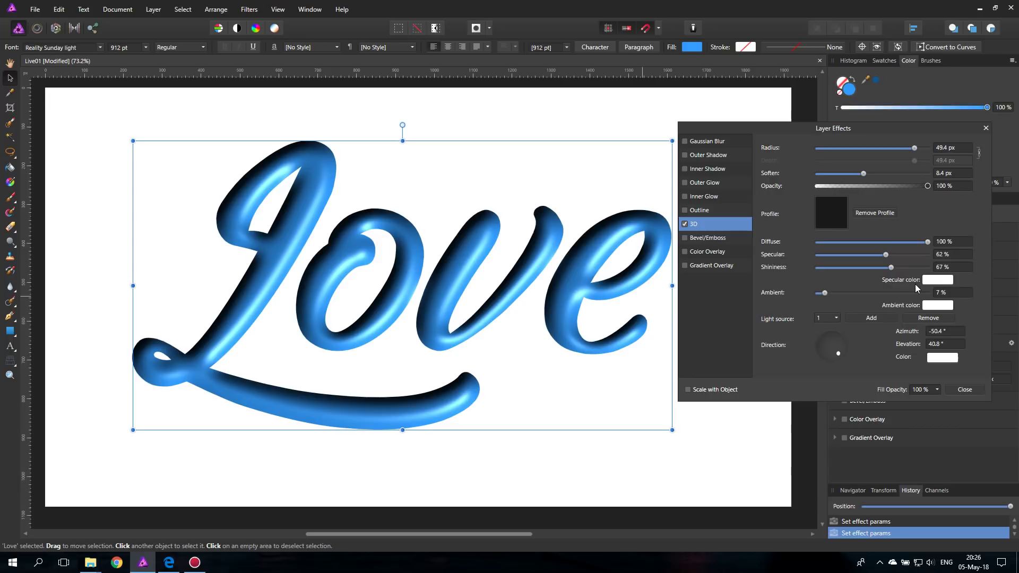
pyautogui.click(937, 279)
pyautogui.moveTo(907, 357); pyautogui.dragTo(932, 352)
pyautogui.moveTo(825, 292)
pyautogui.mouseDown()
pyautogui.moveTo(902, 293)
pyautogui.moveTo(829, 291)
pyautogui.mouseUp()
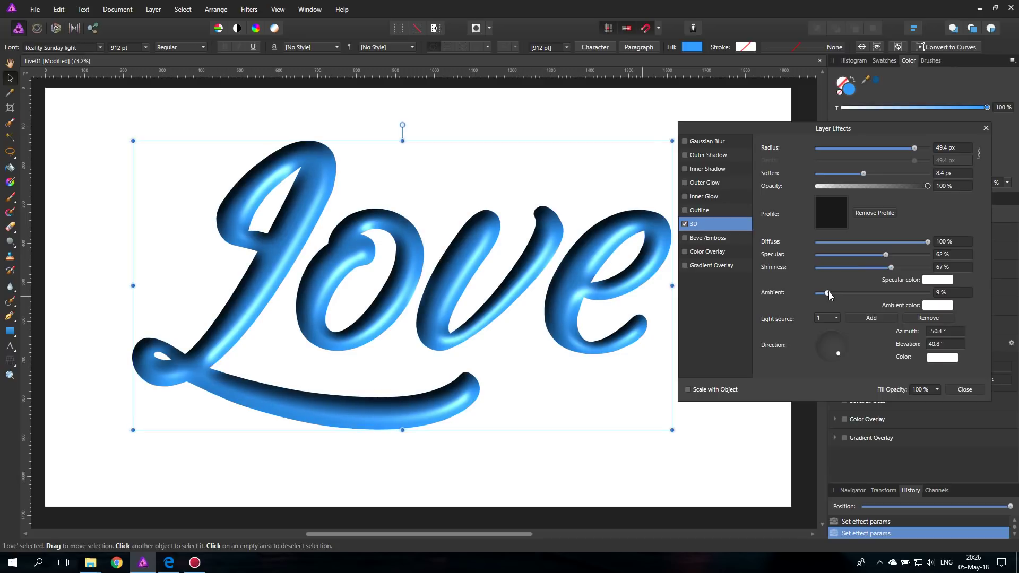
# Try a dark green ambient color for the 3D effect and return it to white
pyautogui.click(936, 306)
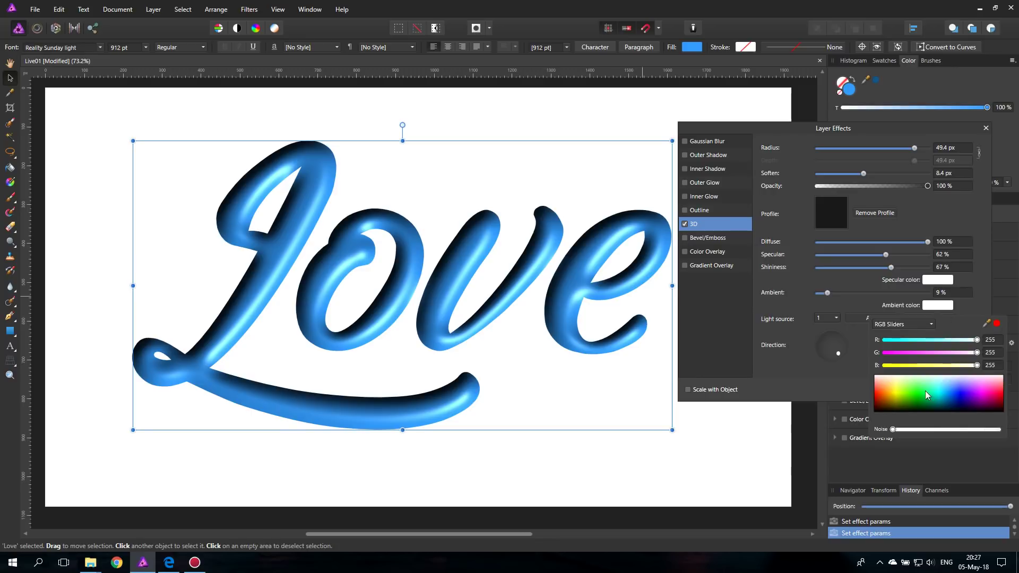
pyautogui.moveTo(922, 399); pyautogui.dragTo(916, 402)
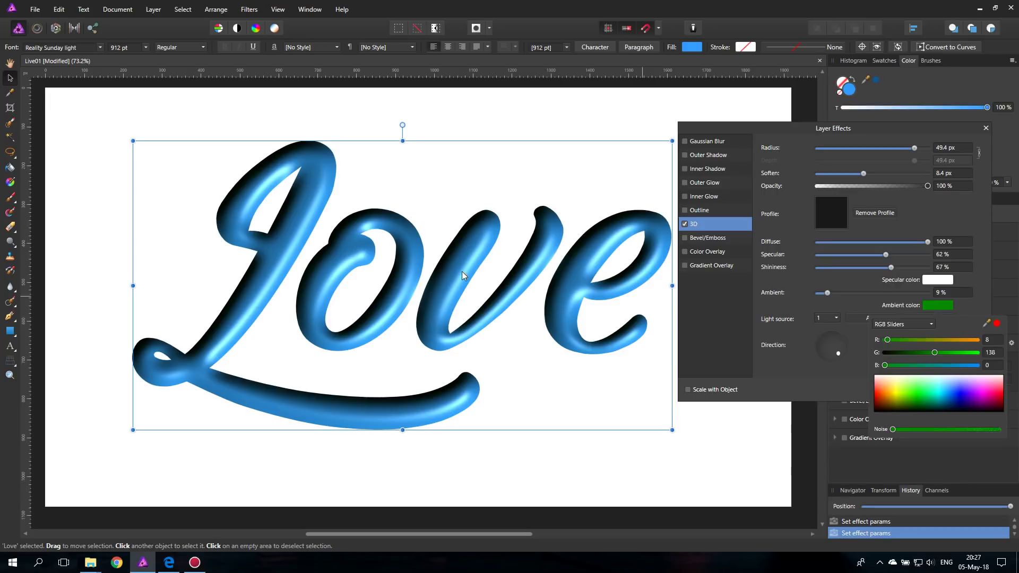
pyautogui.moveTo(922, 394); pyautogui.dragTo(912, 355)
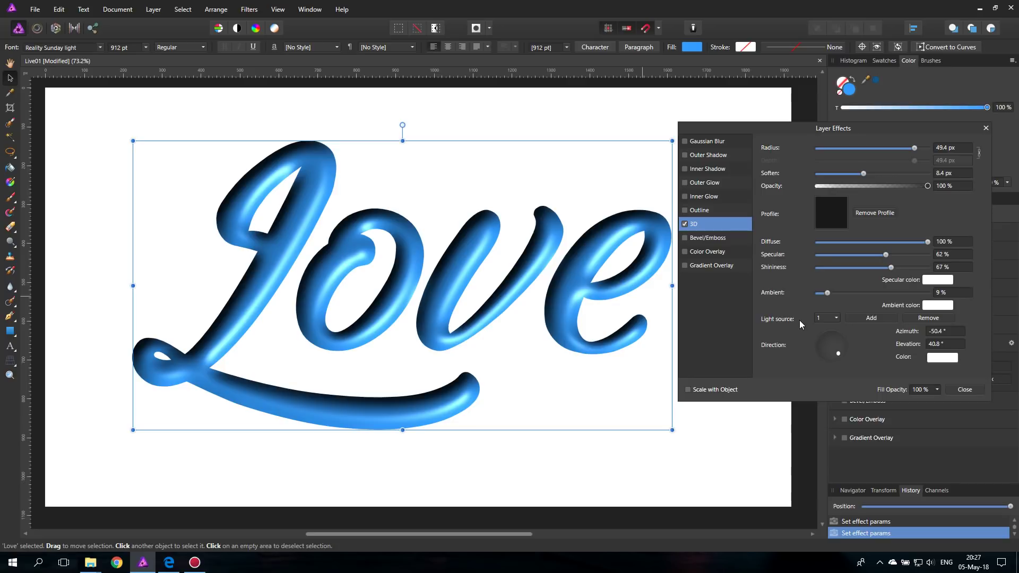
# Aim light source 1 of the 3D effect at azimuth -41.3° and elevation 42.9°
pyautogui.moveTo(836, 351)
pyautogui.mouseDown()
pyautogui.moveTo(835, 335)
pyautogui.moveTo(819, 339)
pyautogui.moveTo(842, 345)
pyautogui.moveTo(818, 352)
pyautogui.moveTo(828, 339)
pyautogui.moveTo(819, 355)
pyautogui.moveTo(839, 360)
pyautogui.moveTo(836, 335)
pyautogui.moveTo(831, 345)
pyautogui.moveTo(843, 336)
pyautogui.moveTo(821, 355)
pyautogui.moveTo(820, 346)
pyautogui.moveTo(836, 356)
pyautogui.mouseUp()
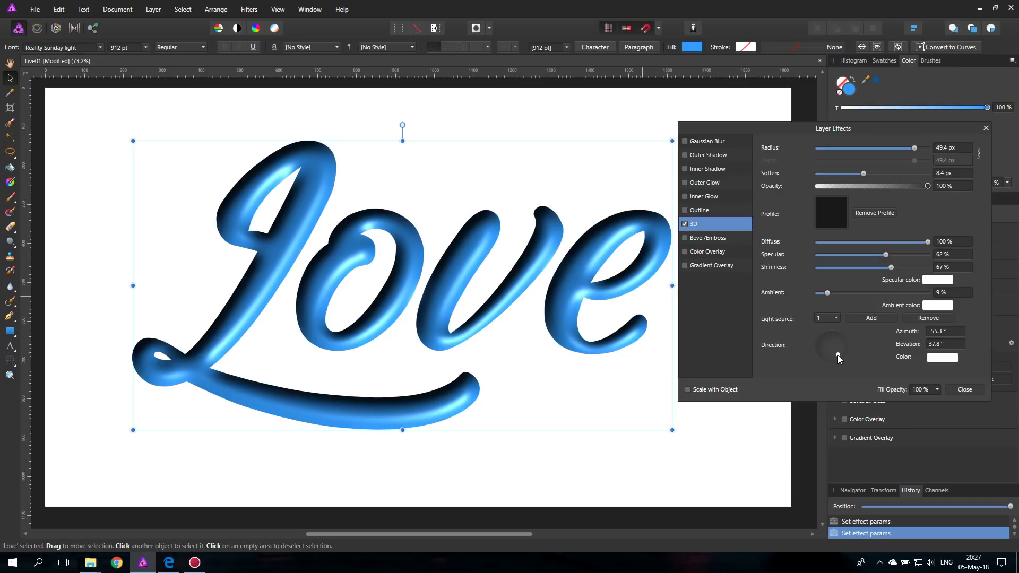
pyautogui.moveTo(837, 355); pyautogui.dragTo(839, 352)
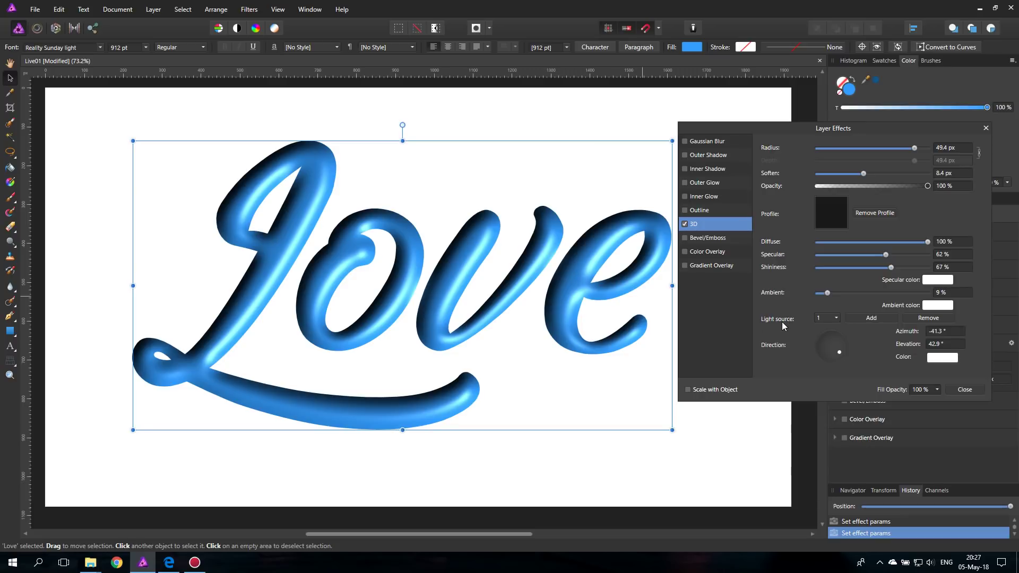
pyautogui.click(826, 317)
# Add a second light source to the 3D effect and aim it at azimuth 155.9° and elevation 0°
pyautogui.click(870, 317)
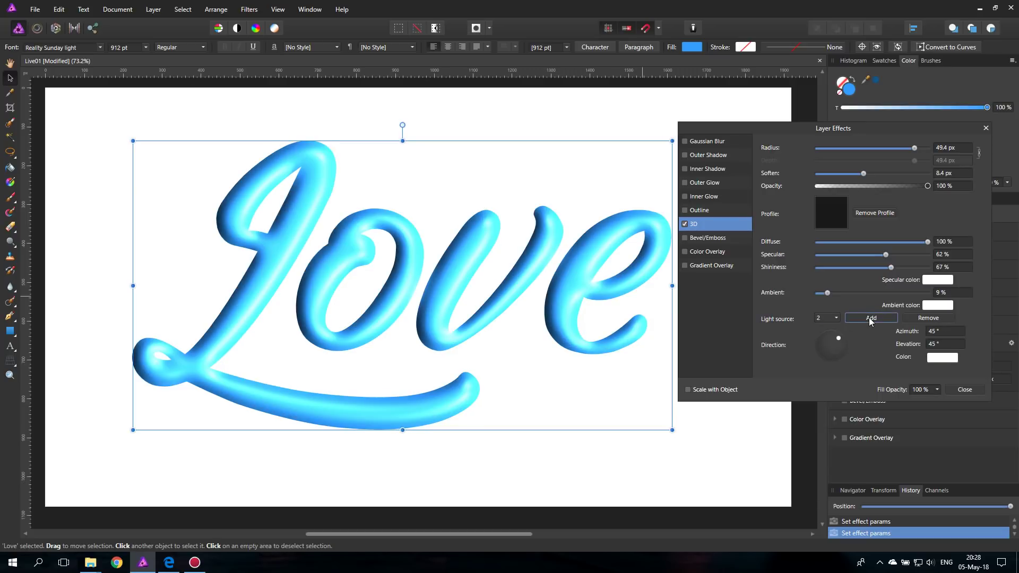
pyautogui.moveTo(831, 346)
pyautogui.mouseDown()
pyautogui.moveTo(838, 340)
pyautogui.moveTo(817, 327)
pyautogui.moveTo(800, 341)
pyautogui.moveTo(808, 322)
pyautogui.moveTo(791, 345)
pyautogui.moveTo(801, 319)
pyautogui.moveTo(791, 342)
pyautogui.moveTo(798, 322)
pyautogui.moveTo(784, 325)
pyautogui.mouseUp()
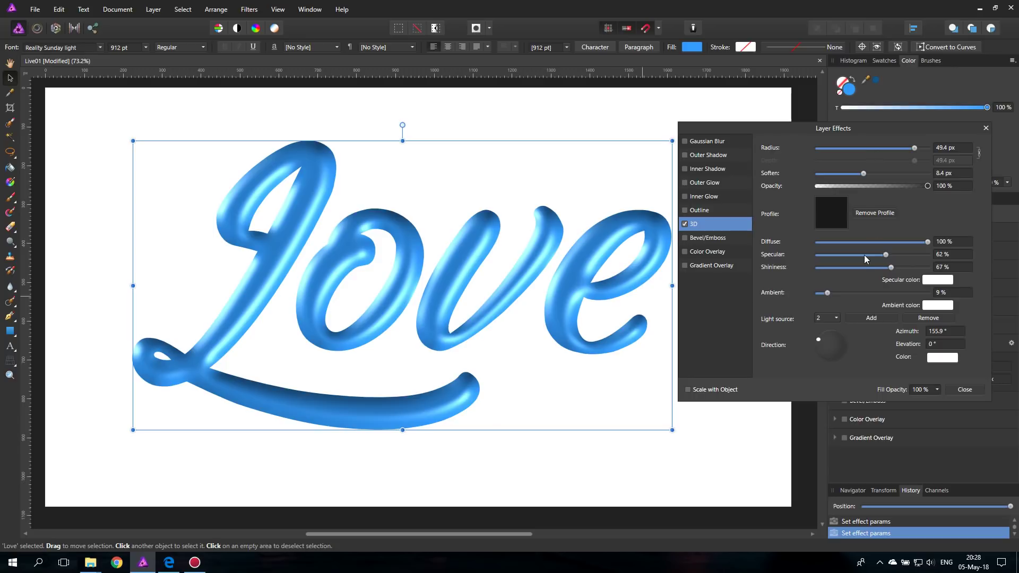
pyautogui.click(835, 318)
pyautogui.click(829, 327)
pyautogui.click(835, 318)
pyautogui.click(829, 341)
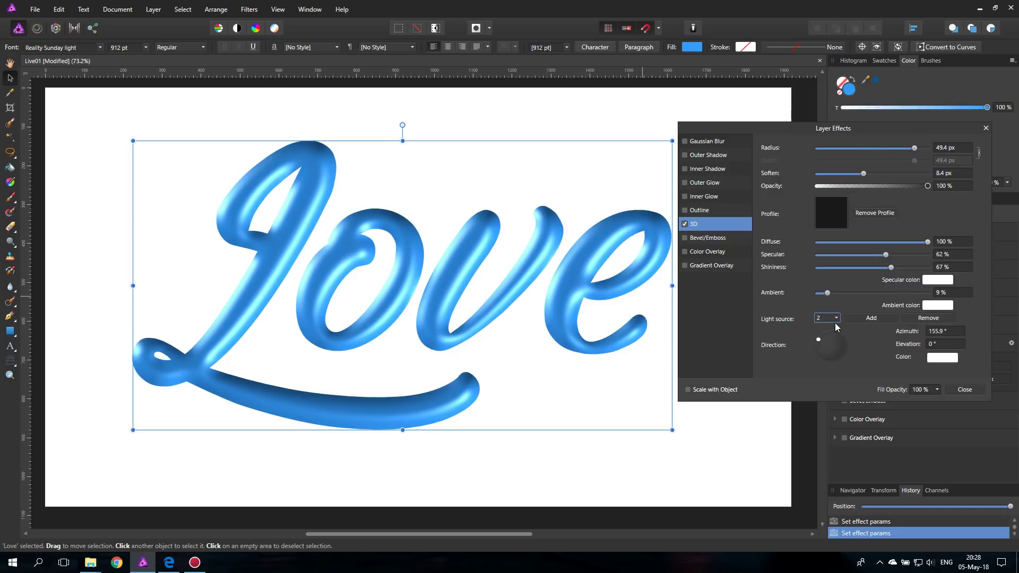
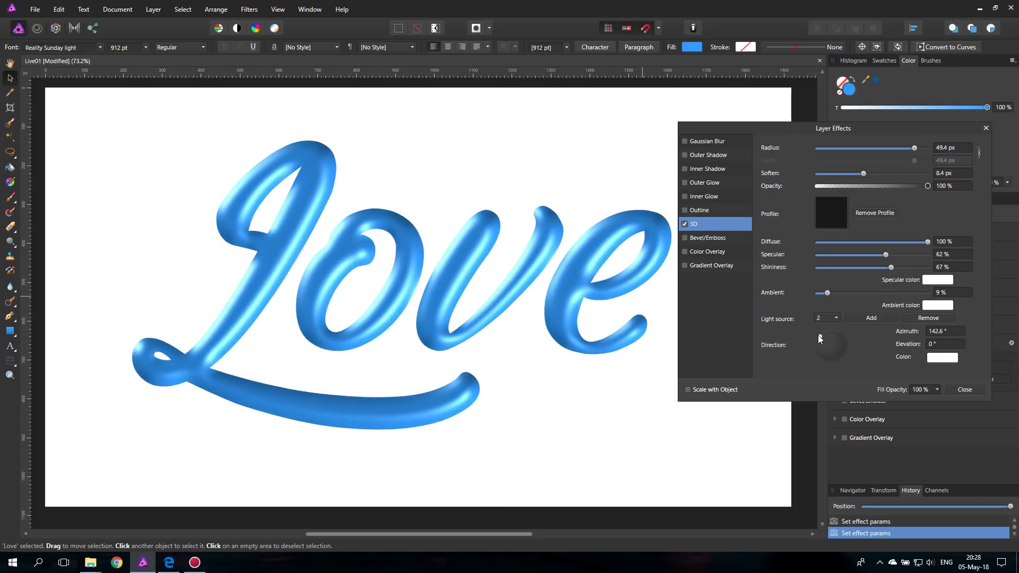
# Give light source 1 a light cyan color and aim it at azimuth -41.7° and elevation 34.3°
pyautogui.click(827, 319)
pyautogui.click(825, 329)
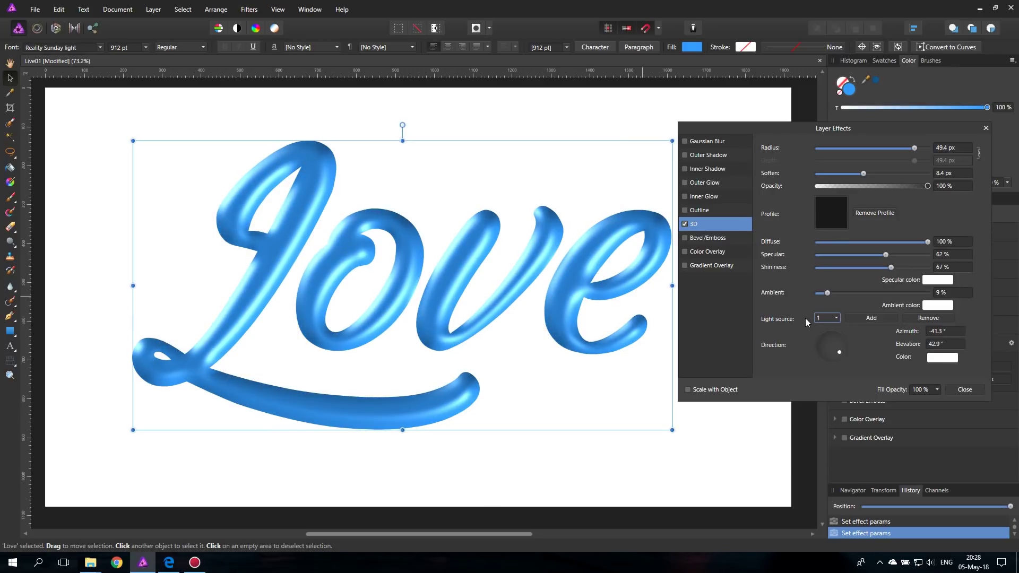
pyautogui.click(942, 357)
pyautogui.click(939, 440)
pyautogui.moveTo(948, 440); pyautogui.dragTo(947, 437)
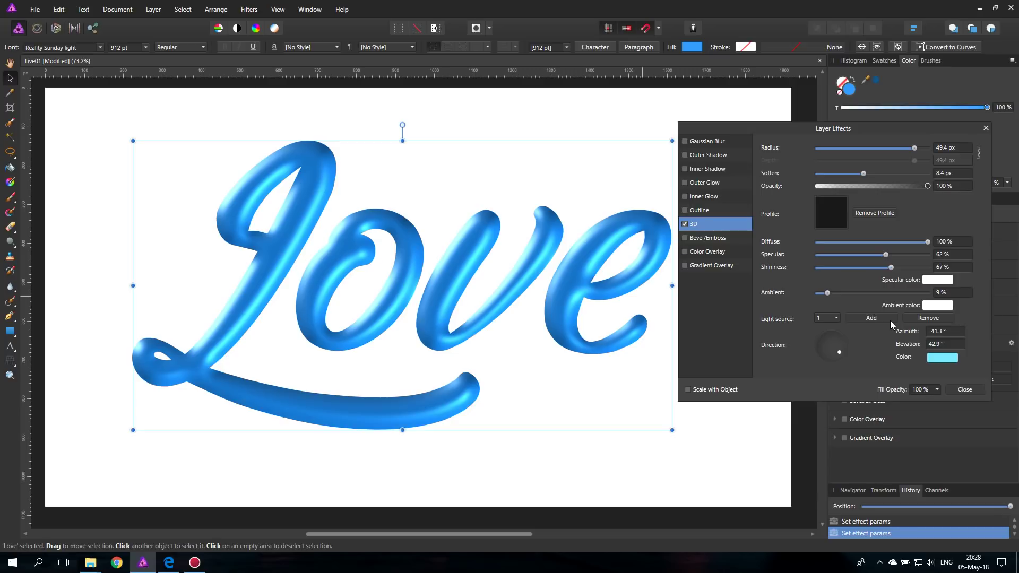
pyautogui.moveTo(836, 352); pyautogui.dragTo(841, 354)
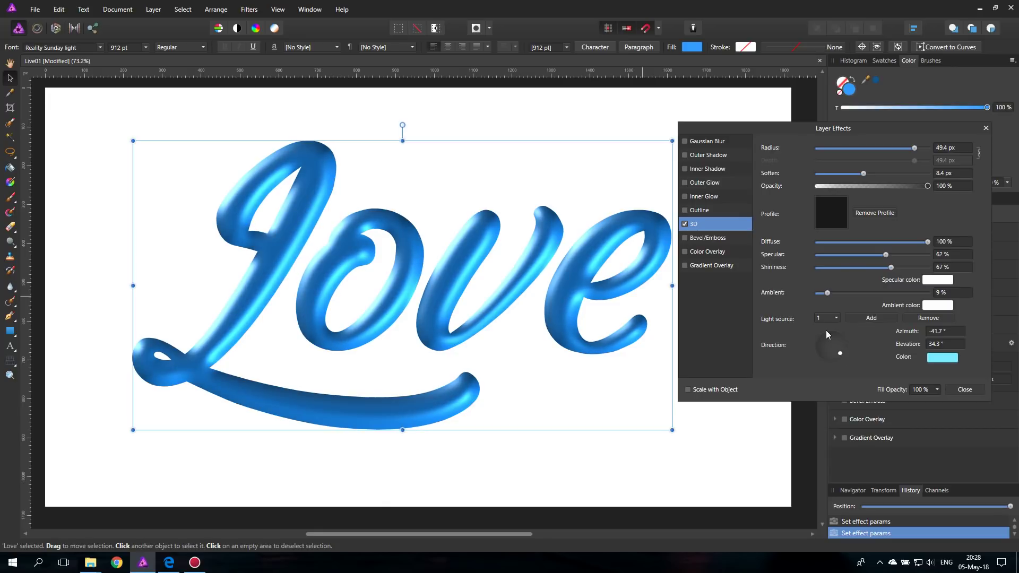
# Aim light source 2 at azimuth 150.6° and elevation 0°
pyautogui.click(824, 343)
pyautogui.moveTo(822, 337); pyautogui.dragTo(816, 336)
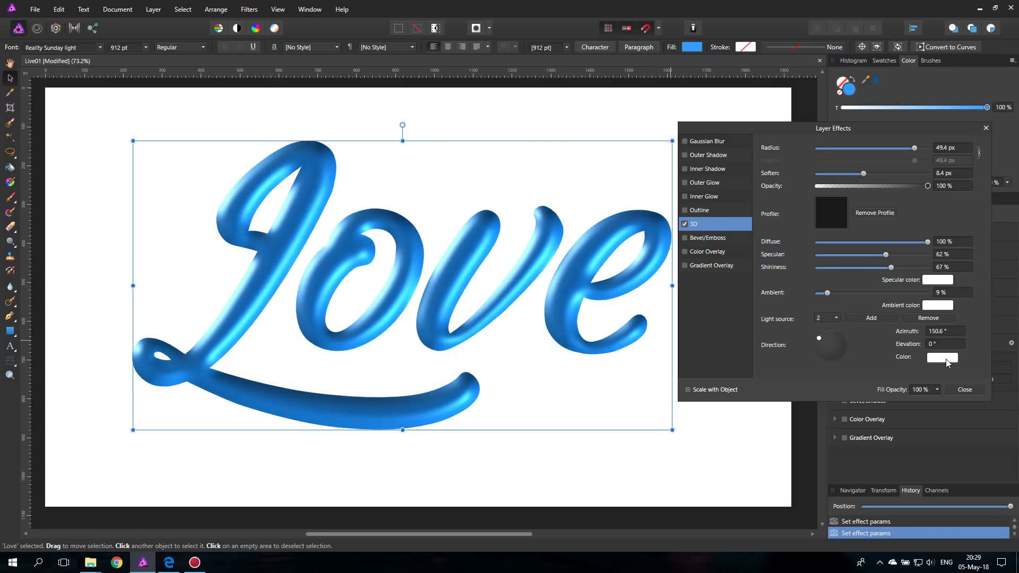
# Give light source 2 of the 3D effect a light pink-violet color
pyautogui.click(946, 363)
pyautogui.click(985, 442)
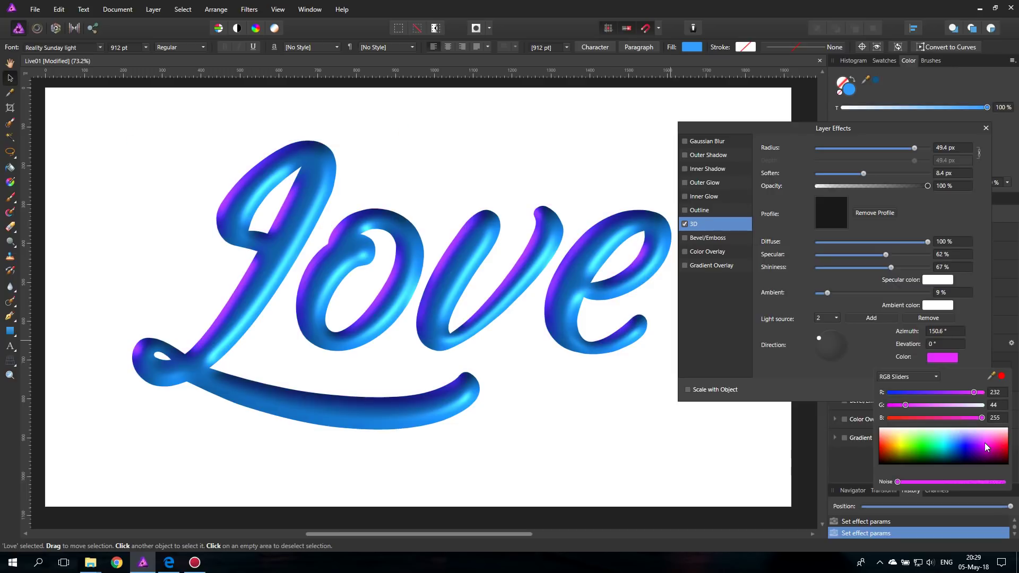
pyautogui.moveTo(985, 443); pyautogui.dragTo(984, 435)
pyautogui.click(858, 336)
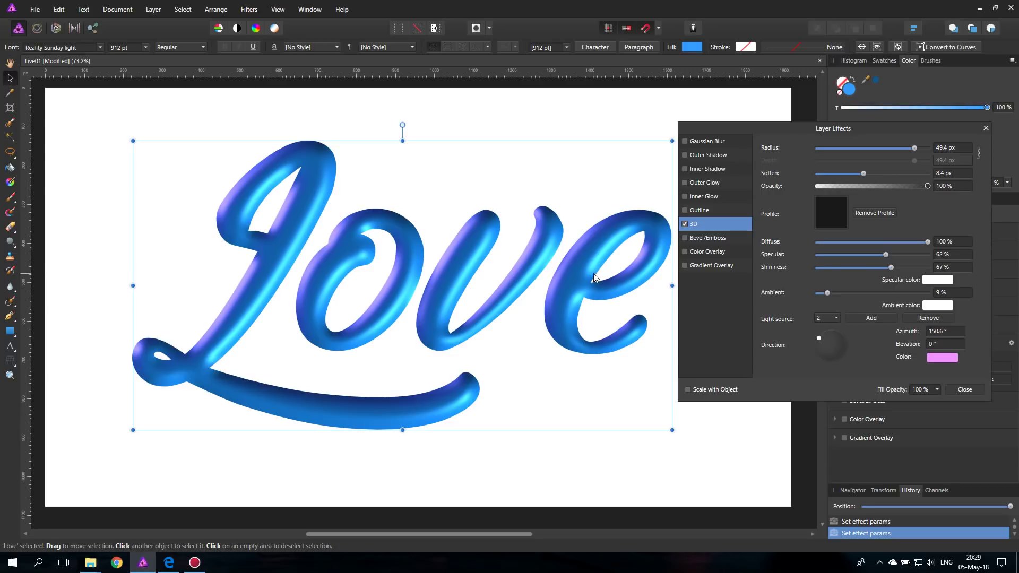
# Try four of the standard profile curves on the 3D effect and remove the profile again
pyautogui.moveTo(723, 129); pyautogui.dragTo(742, 179)
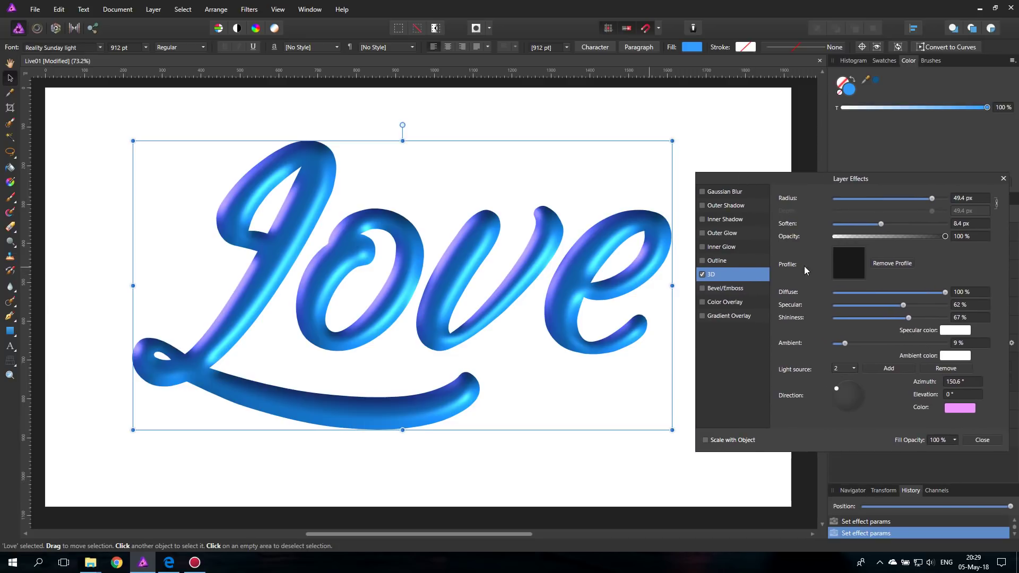
pyautogui.click(850, 269)
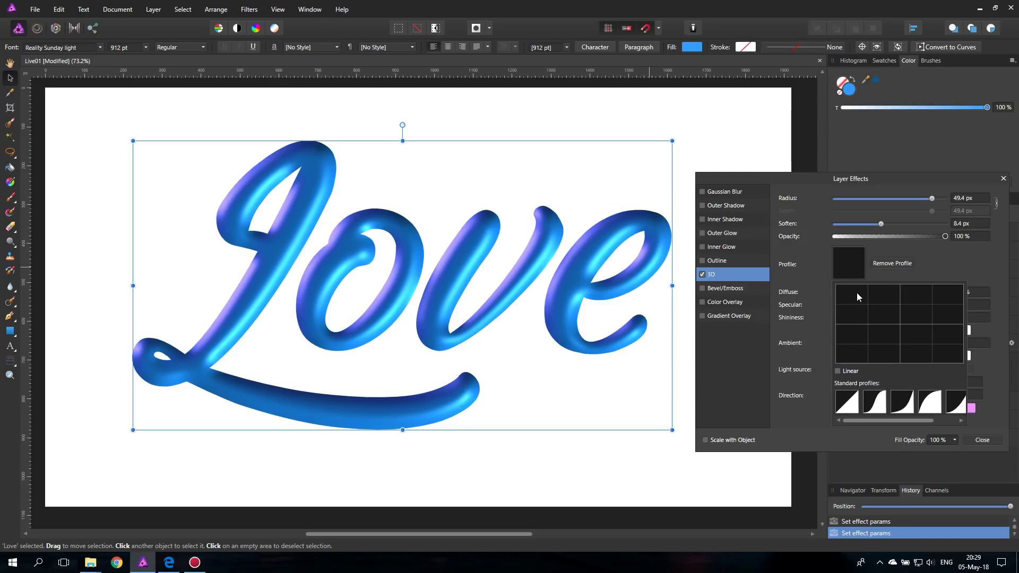
pyautogui.click(878, 405)
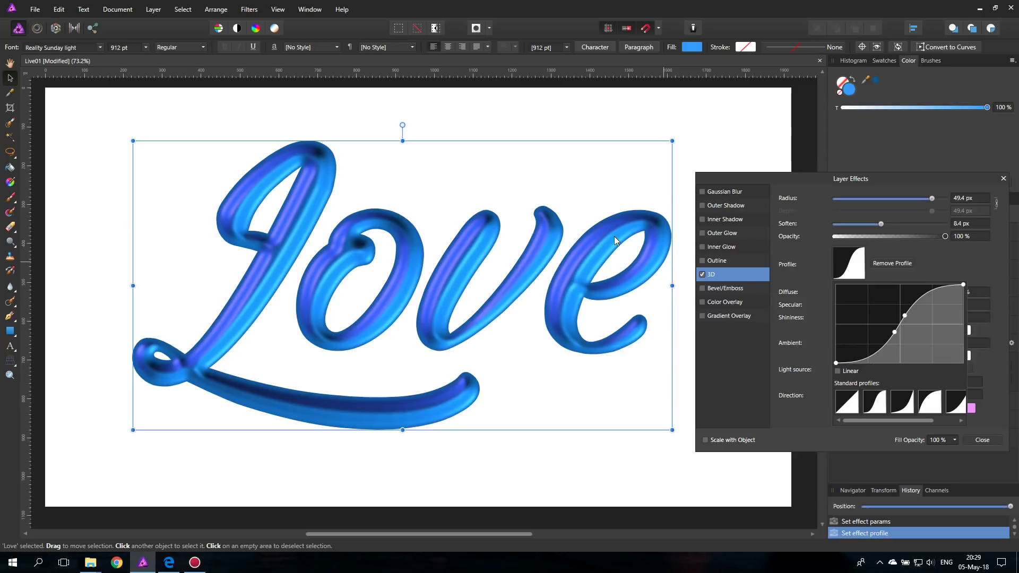
pyautogui.click(899, 405)
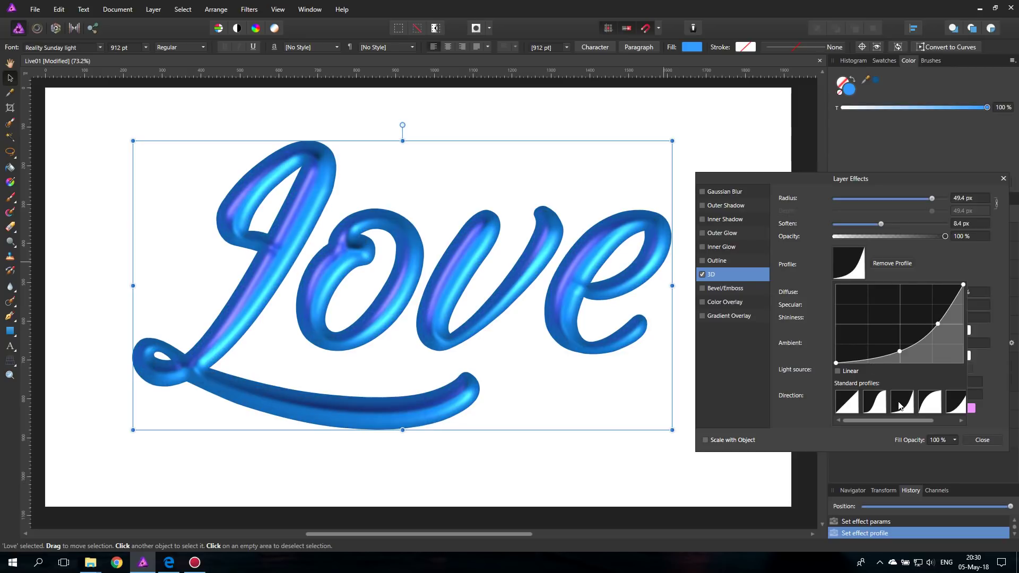
pyautogui.click(923, 406)
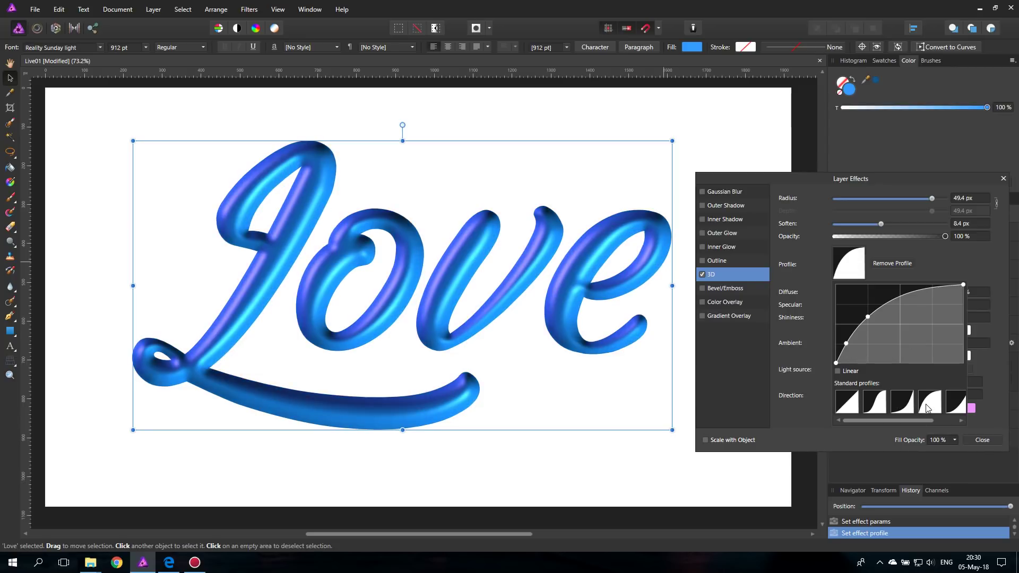
pyautogui.click(958, 406)
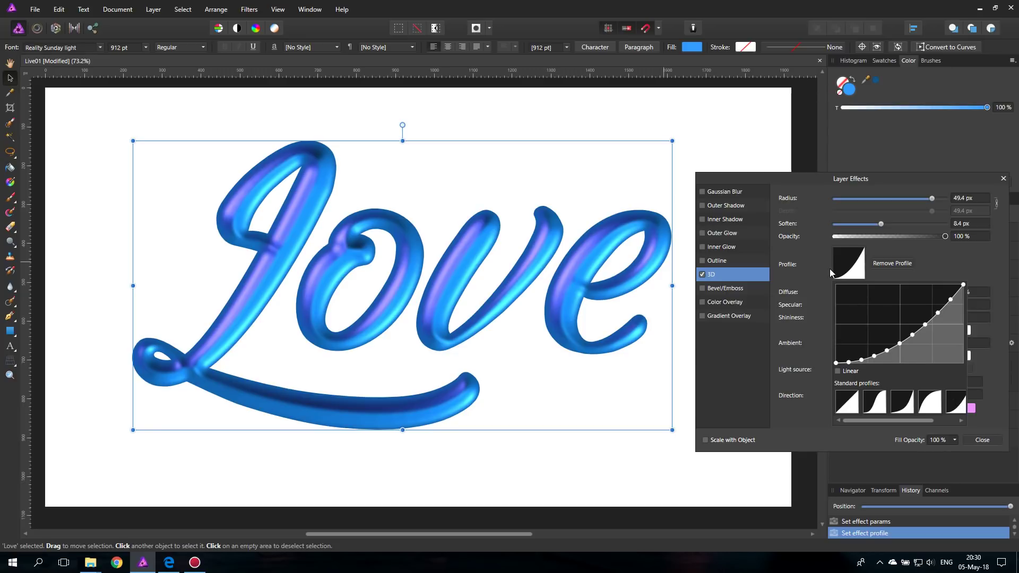
pyautogui.click(880, 265)
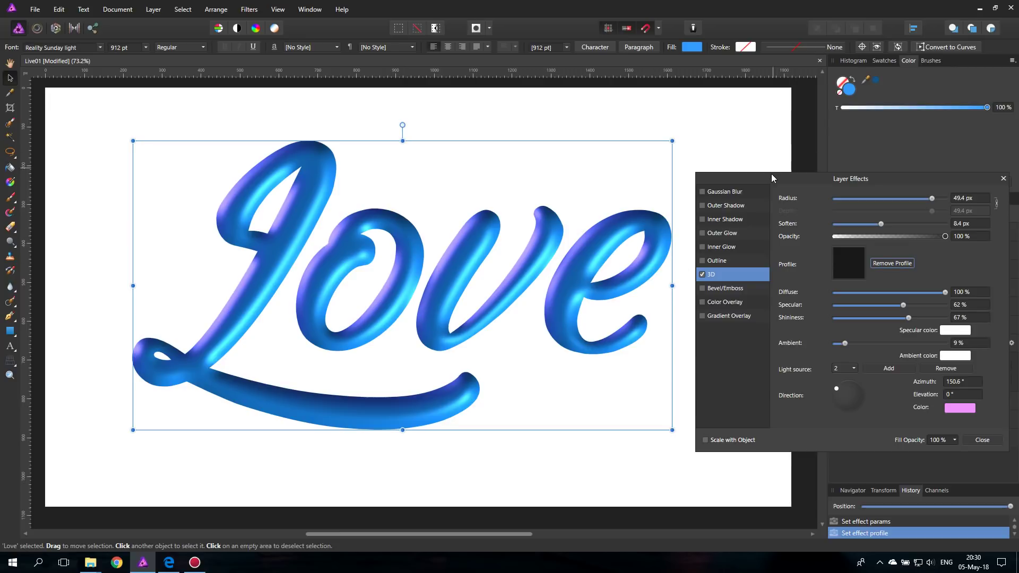
# Close the layer effects and add a new pixel layer above the Love text for shading the letter o
pyautogui.click(1003, 178)
pyautogui.click(765, 287)
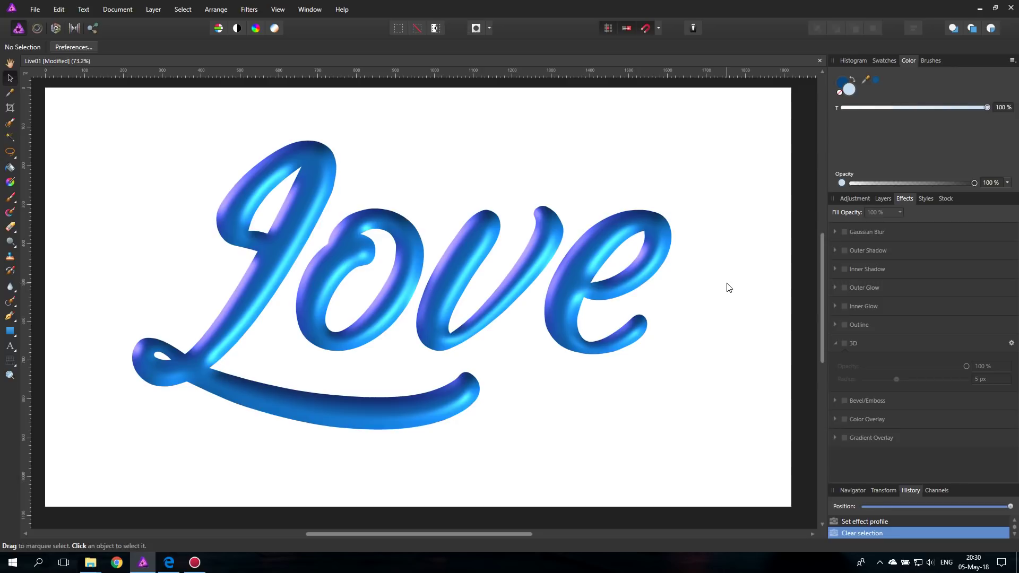
pyautogui.click(883, 198)
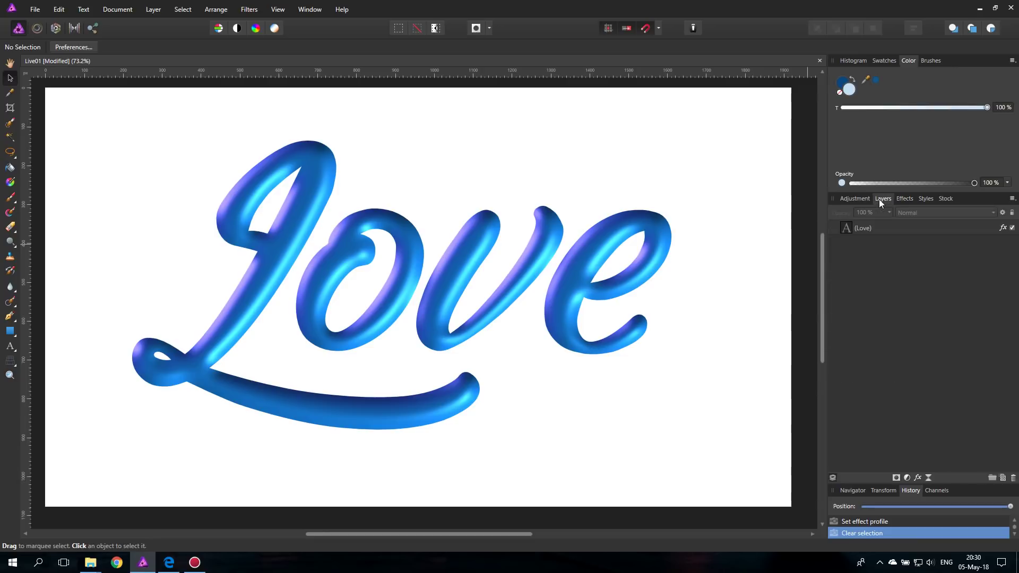
pyautogui.click(848, 229)
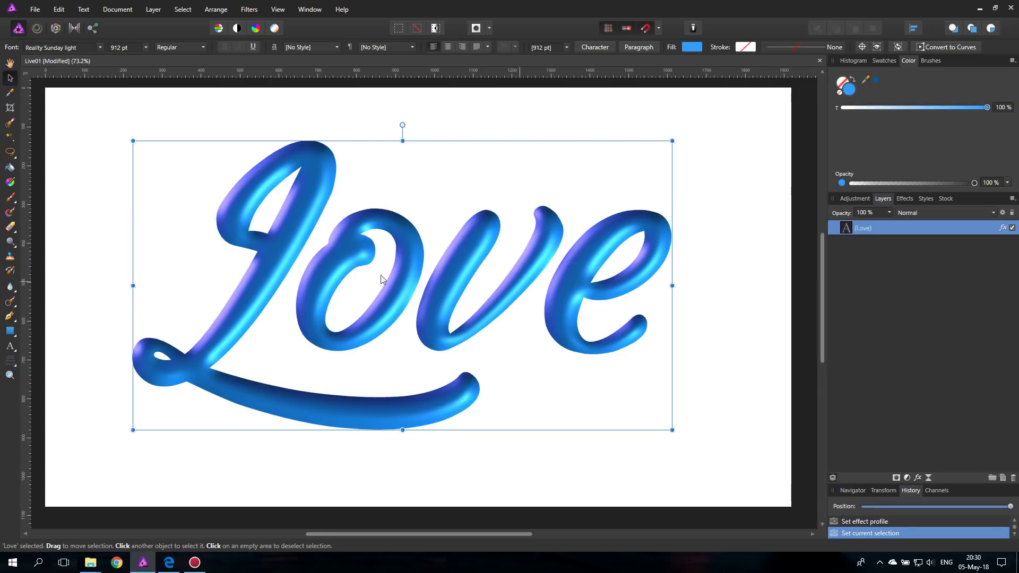
pyautogui.click(10, 375)
pyautogui.click(337, 241)
pyautogui.click(337, 240)
pyautogui.click(336, 241)
pyautogui.click(337, 240)
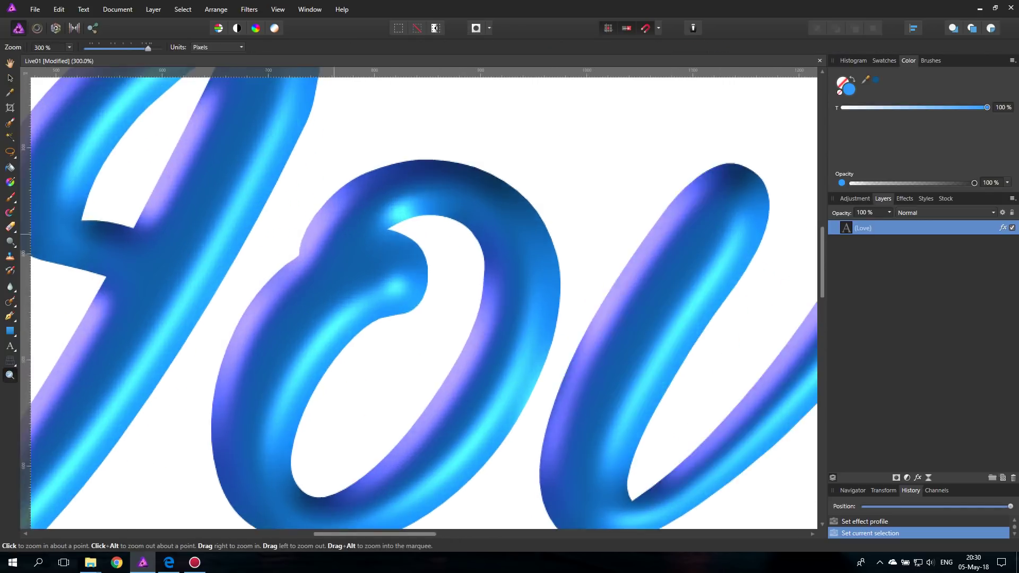
pyautogui.click(336, 240)
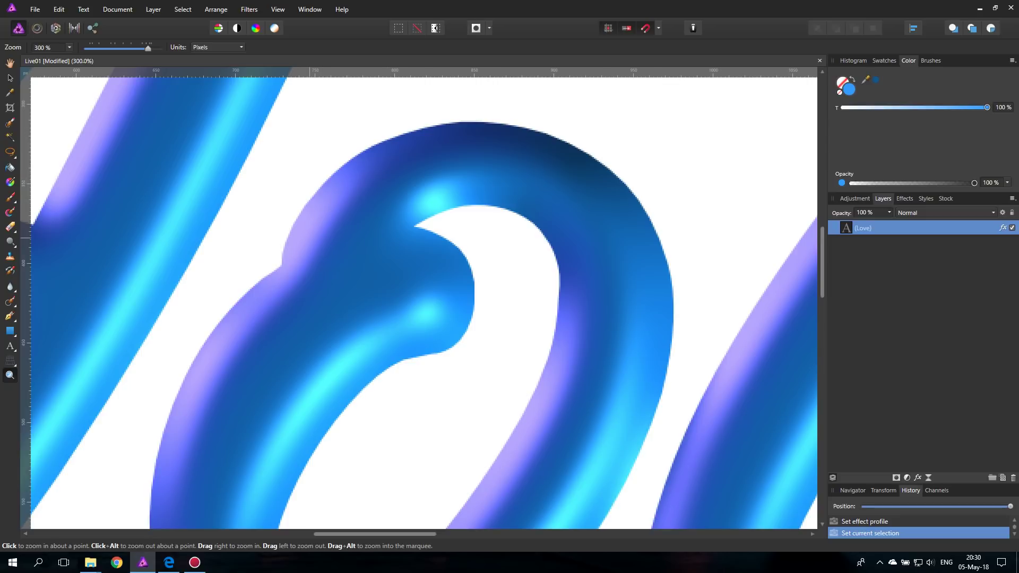
pyautogui.click(1003, 478)
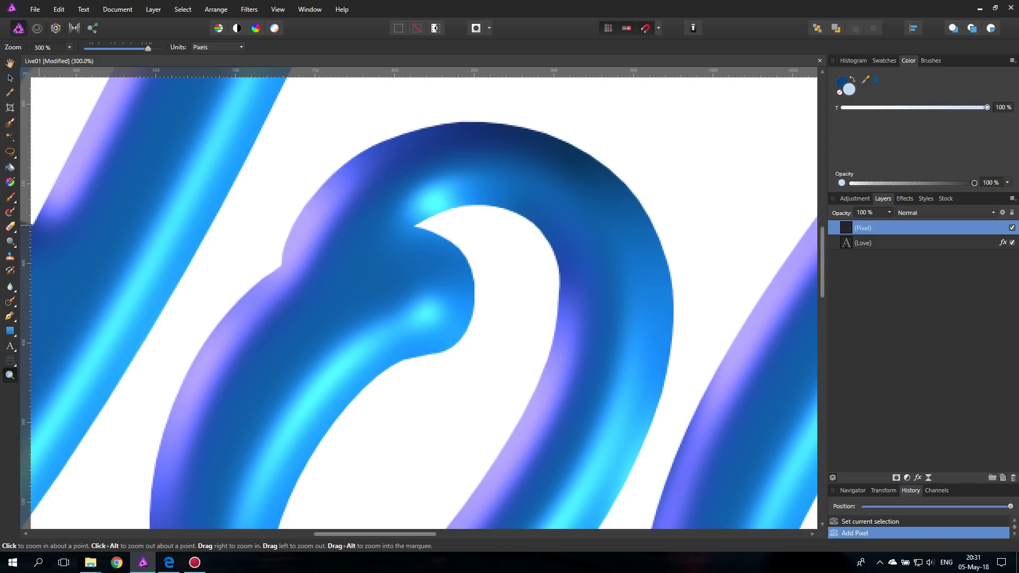
# Sample a dark blue from the letter o and brush a soft shadow where its upper stroke meets the curled end
pyautogui.press('b')
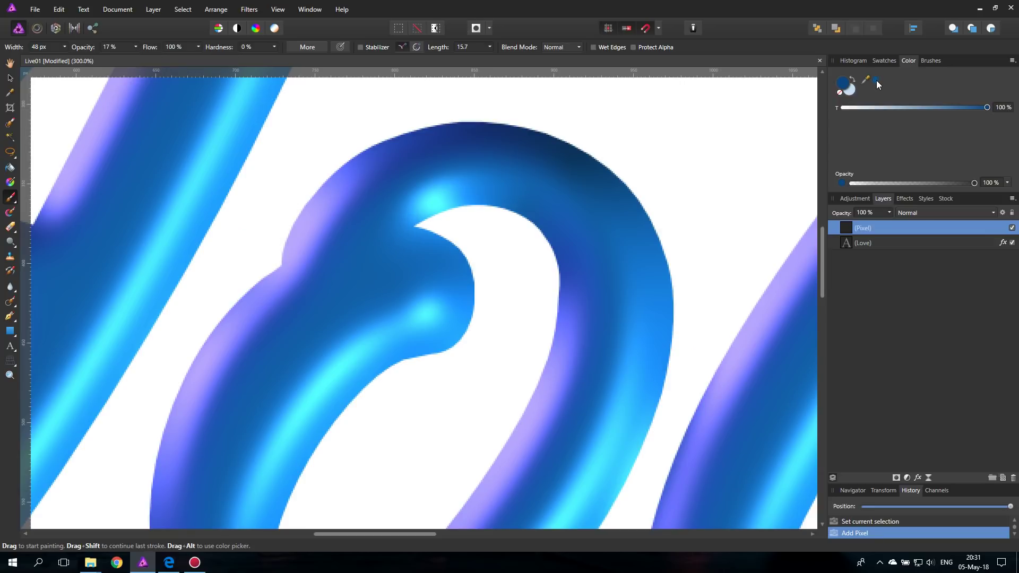
pyautogui.moveTo(878, 84)
pyautogui.mouseDown()
pyautogui.moveTo(553, 252)
pyautogui.moveTo(549, 234)
pyautogui.mouseUp()
pyautogui.click(878, 80)
pyautogui.moveTo(419, 225); pyautogui.dragTo(441, 233)
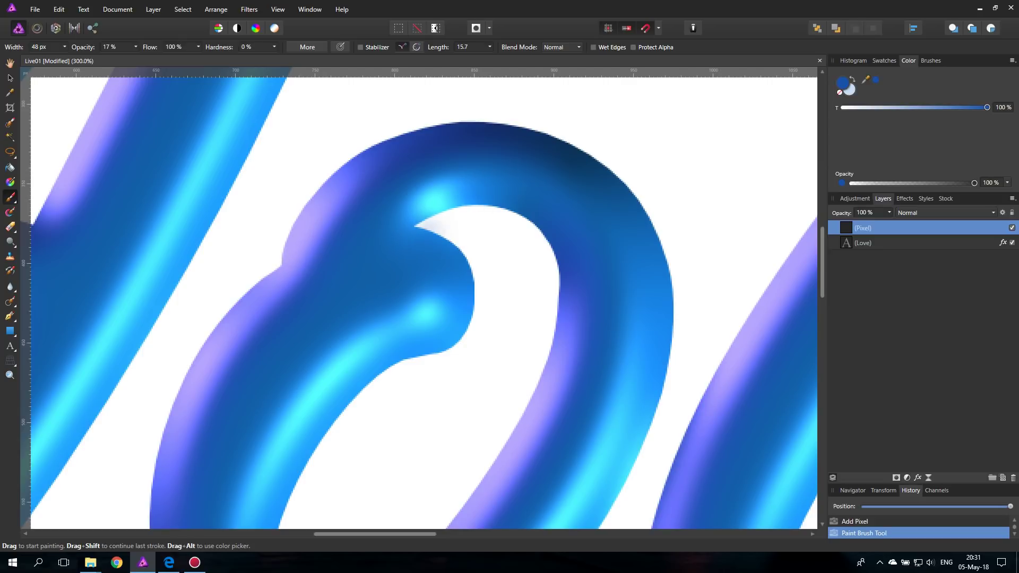
pyautogui.moveTo(276, 225); pyautogui.dragTo(305, 266)
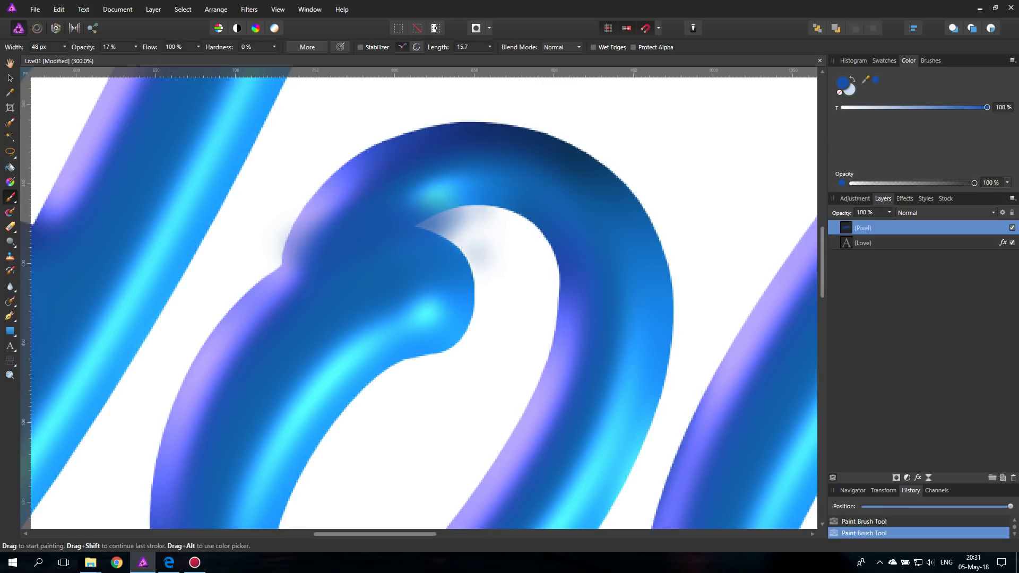
# Set the eraser hardness to 80% and erase the shadow from the o's front stroke and the white gap inside the letter
pyautogui.click(13, 231)
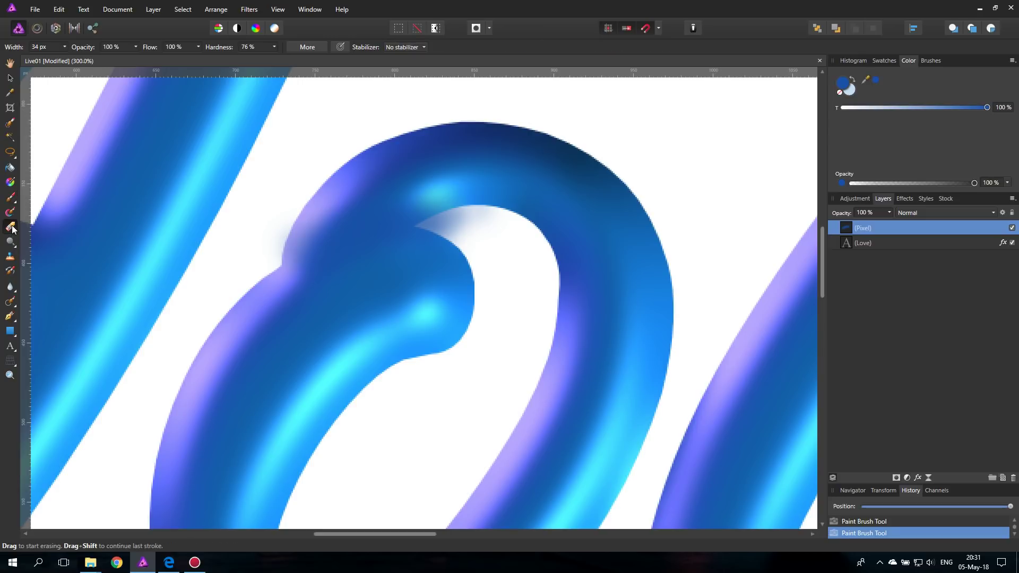
pyautogui.click(274, 48)
pyautogui.moveTo(275, 49); pyautogui.dragTo(275, 47)
pyautogui.click(284, 279)
pyautogui.click(284, 278)
pyautogui.click(305, 291)
pyautogui.moveTo(307, 293)
pyautogui.mouseDown()
pyautogui.moveTo(345, 273)
pyautogui.moveTo(432, 264)
pyautogui.moveTo(416, 235)
pyautogui.moveTo(390, 235)
pyautogui.mouseUp()
pyautogui.moveTo(323, 283)
pyautogui.mouseDown()
pyautogui.moveTo(299, 285)
pyautogui.moveTo(324, 247)
pyautogui.mouseUp()
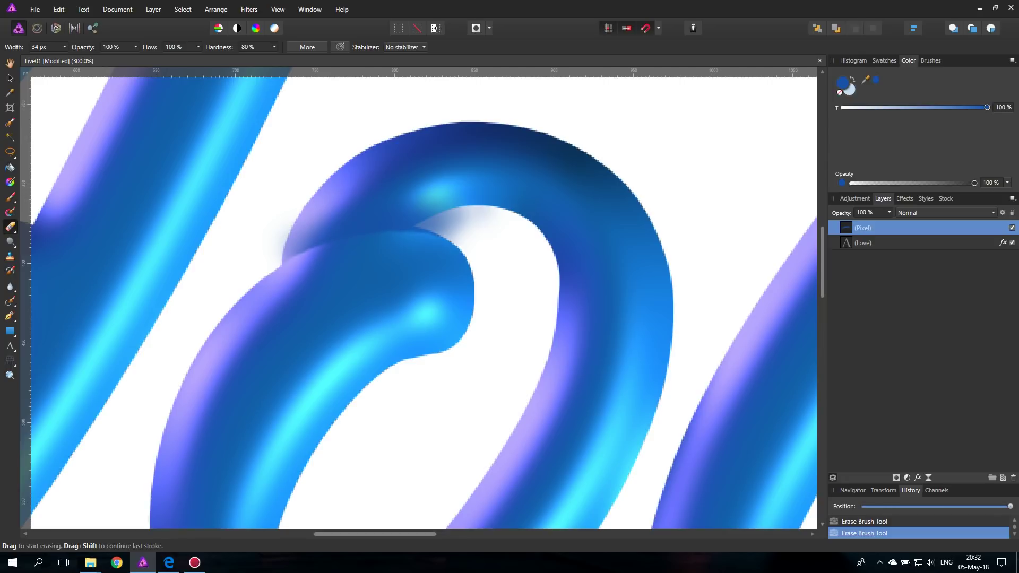
pyautogui.moveTo(394, 257); pyautogui.dragTo(482, 233)
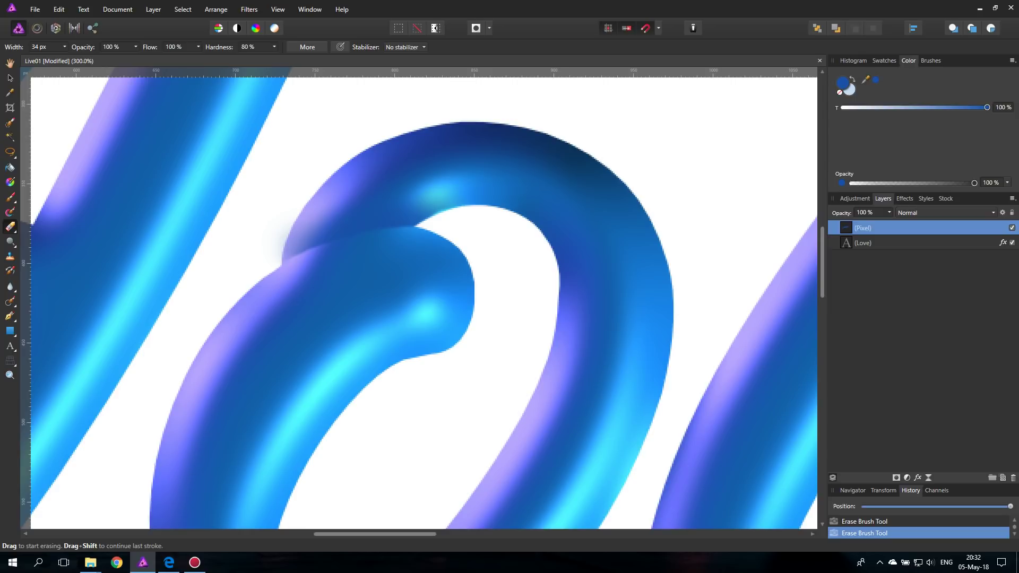
pyautogui.hotkey('ctrl', '0')
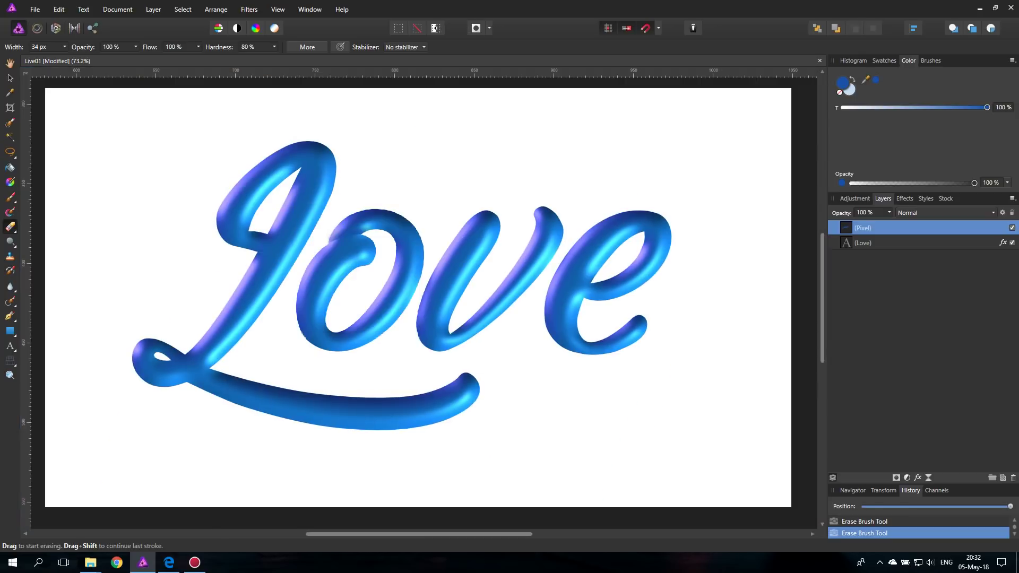
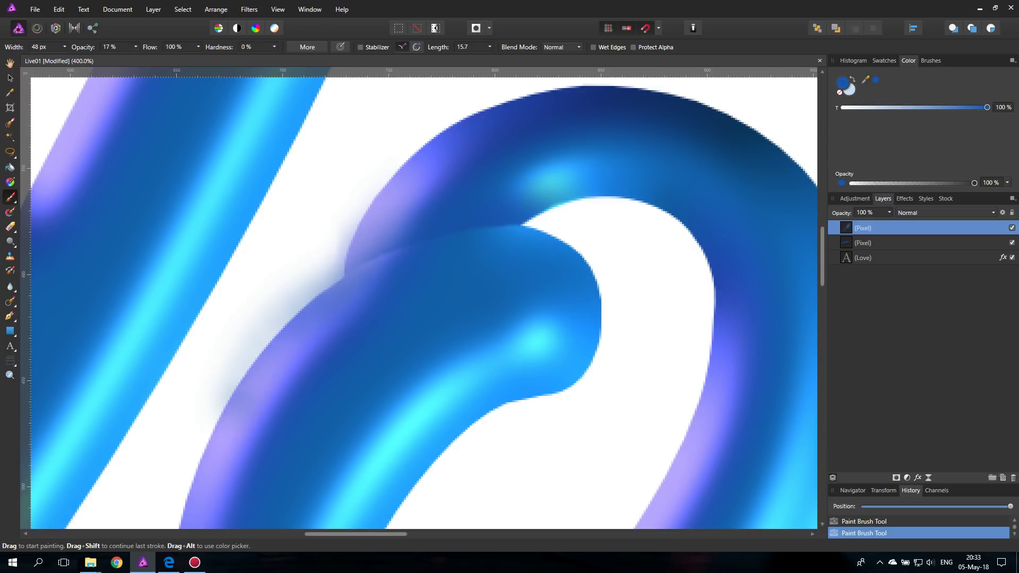
# Erase the second shadow layer's paint from the o's front stroke and the white background along its outer edge
pyautogui.click(11, 227)
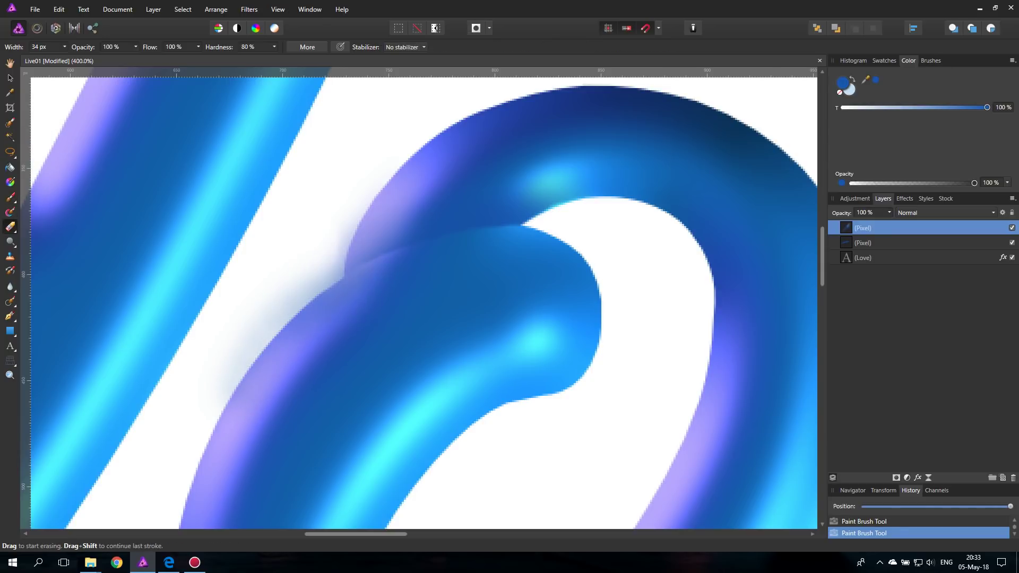
pyautogui.moveTo(339, 325)
pyautogui.mouseDown()
pyautogui.moveTo(368, 301)
pyautogui.moveTo(310, 341)
pyautogui.mouseUp()
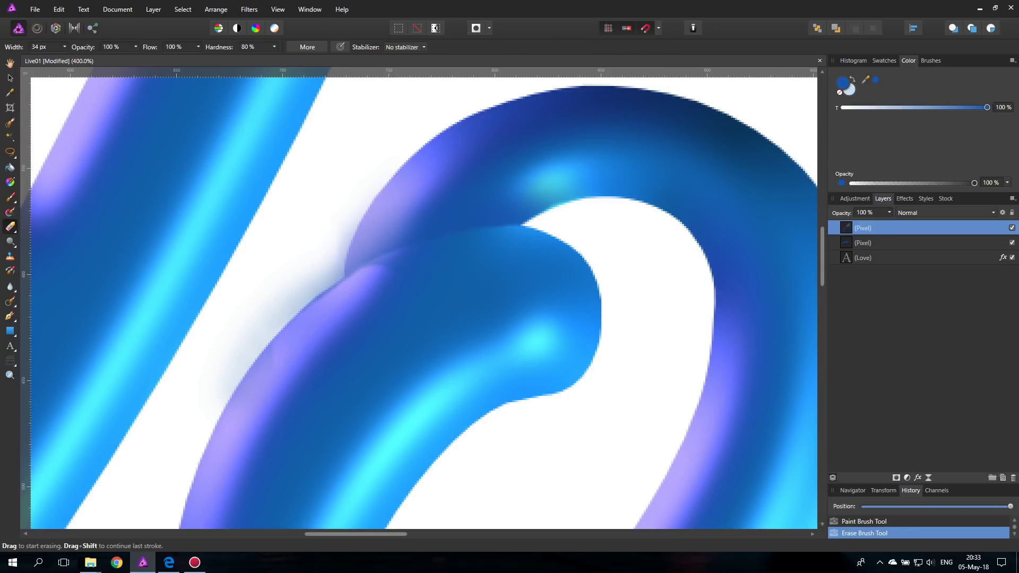
pyautogui.moveTo(370, 300); pyautogui.dragTo(380, 291)
pyautogui.moveTo(296, 305)
pyautogui.mouseDown()
pyautogui.moveTo(310, 256)
pyautogui.moveTo(346, 252)
pyautogui.mouseUp()
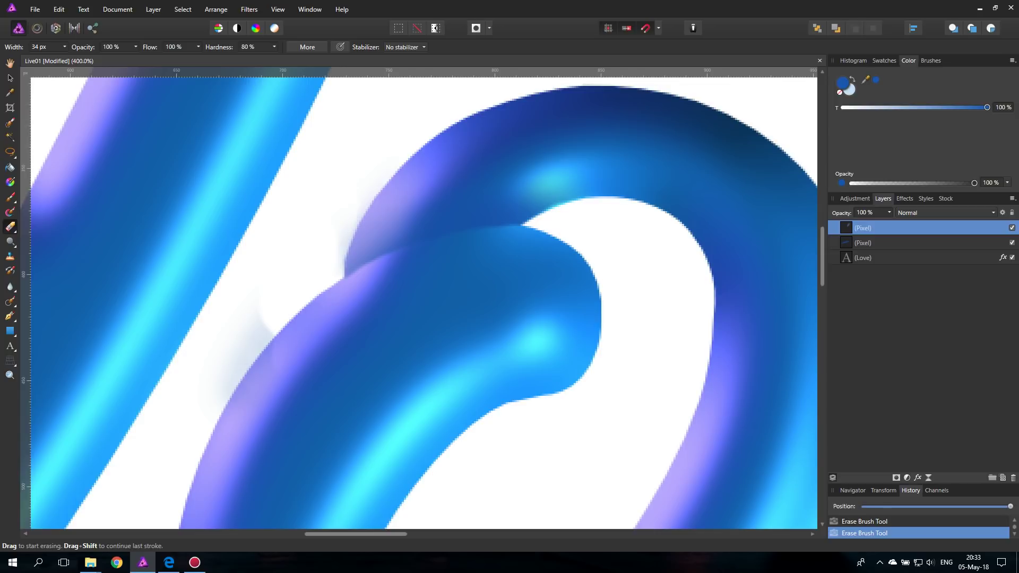
pyautogui.moveTo(260, 324)
pyautogui.mouseDown()
pyautogui.moveTo(236, 382)
pyautogui.moveTo(257, 392)
pyautogui.mouseUp()
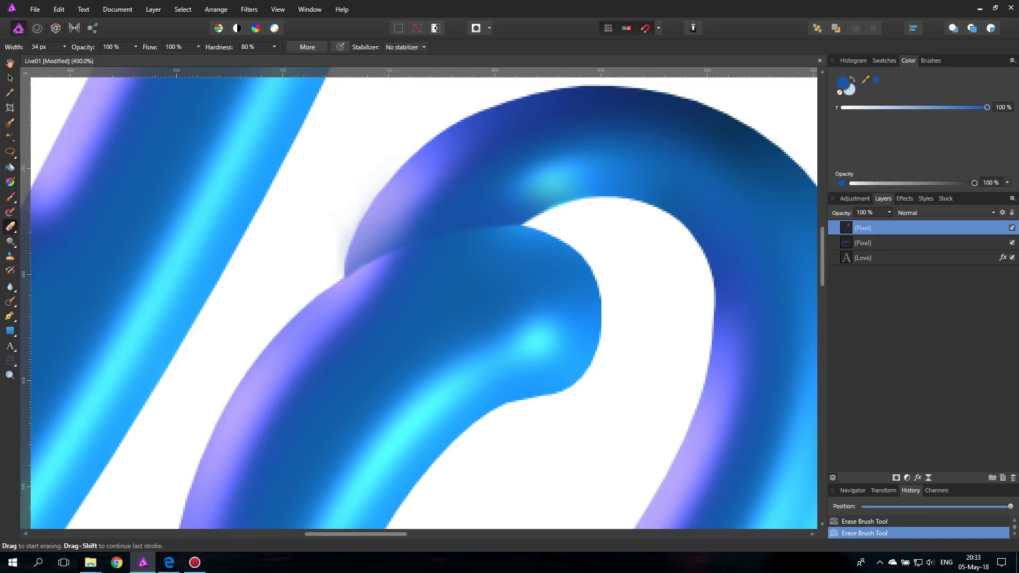
pyautogui.hotkey('ctrl', '0')
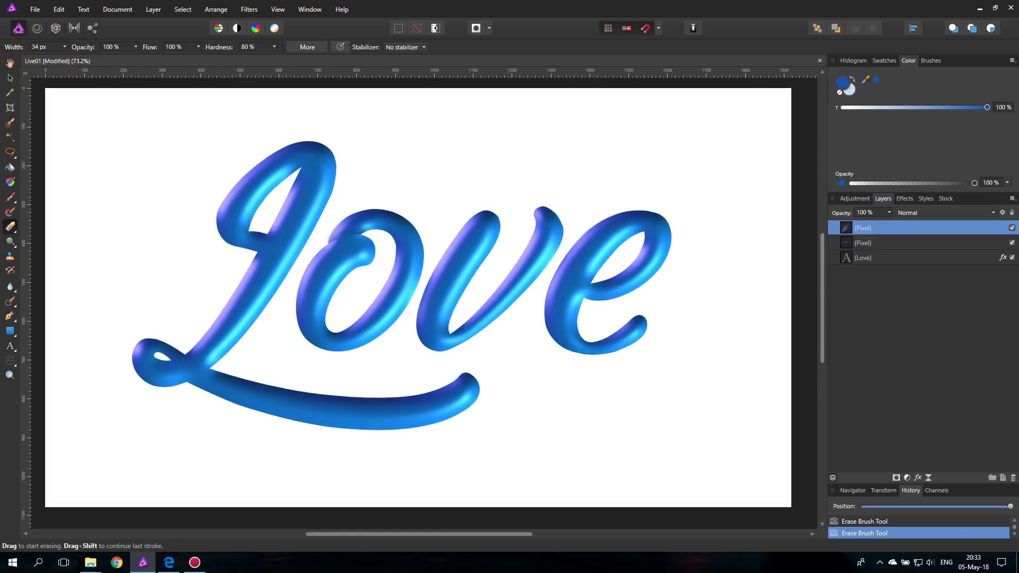
# Group the two shadow pixel layers and compare the lettering with and without the group
pyautogui.keyDown('shift'); pyautogui.click(883, 243); pyautogui.keyUp('shift')
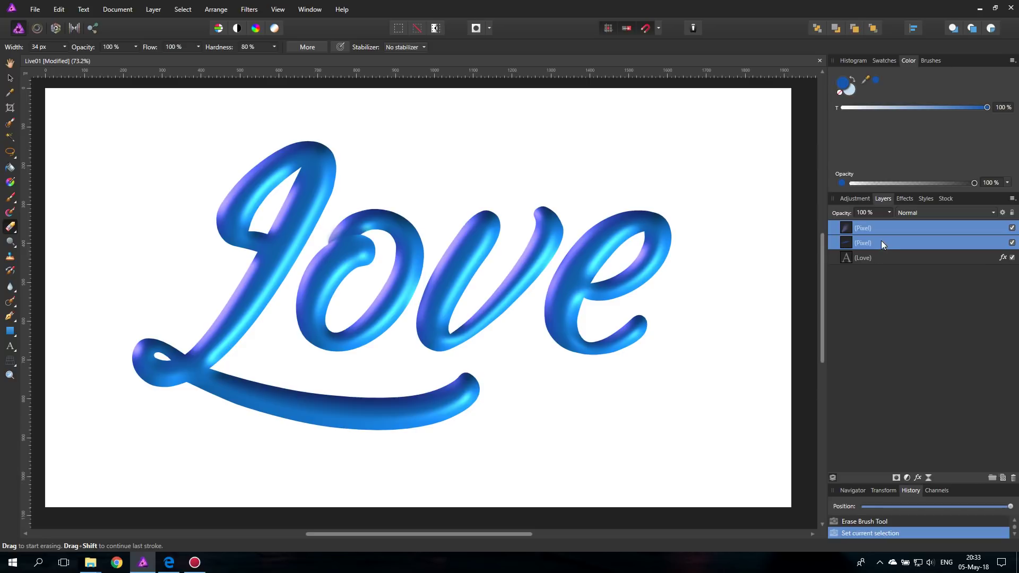
pyautogui.hotkey('ctrl', 'g')
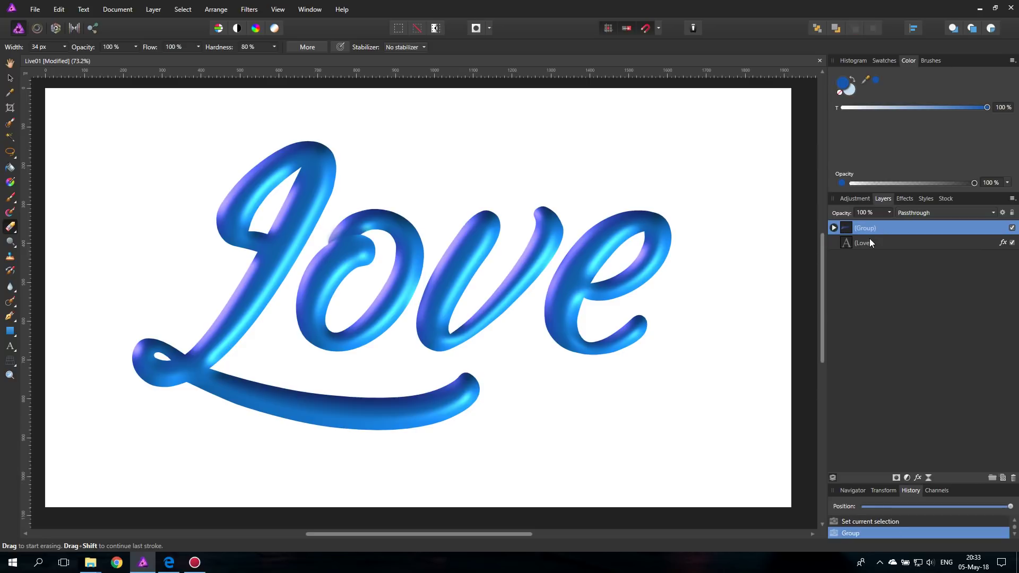
pyautogui.click(1012, 228)
pyautogui.click(1012, 229)
pyautogui.click(1011, 228)
pyautogui.click(1012, 228)
pyautogui.click(1012, 228)
pyautogui.click(1011, 228)
pyautogui.click(1012, 228)
pyautogui.click(1011, 228)
pyautogui.click(1012, 228)
# Add a new pixel layer above the group for shading the crossing at the base of the L
pyautogui.click(10, 375)
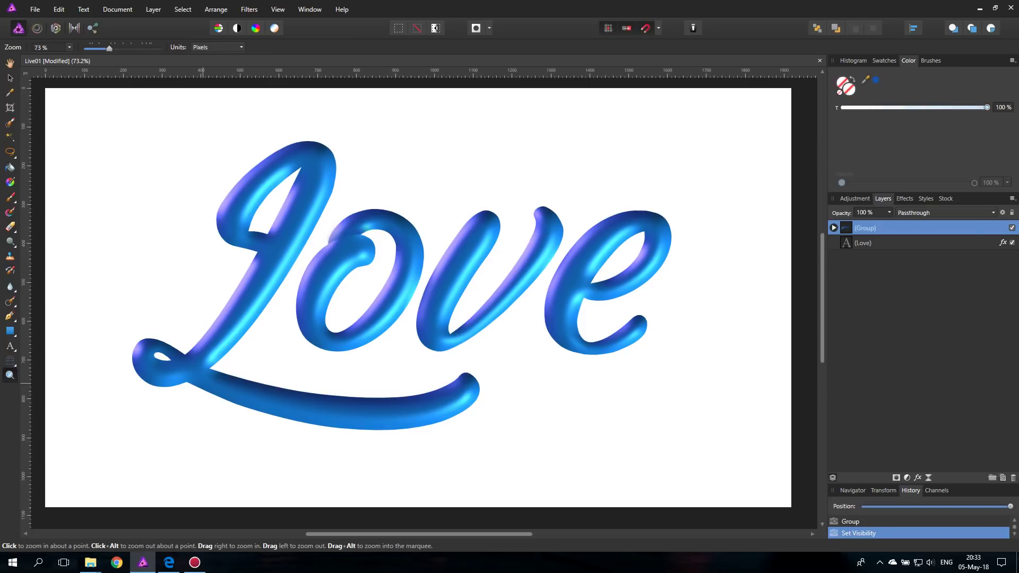
pyautogui.click(192, 375)
pyautogui.click(191, 375)
pyautogui.click(191, 372)
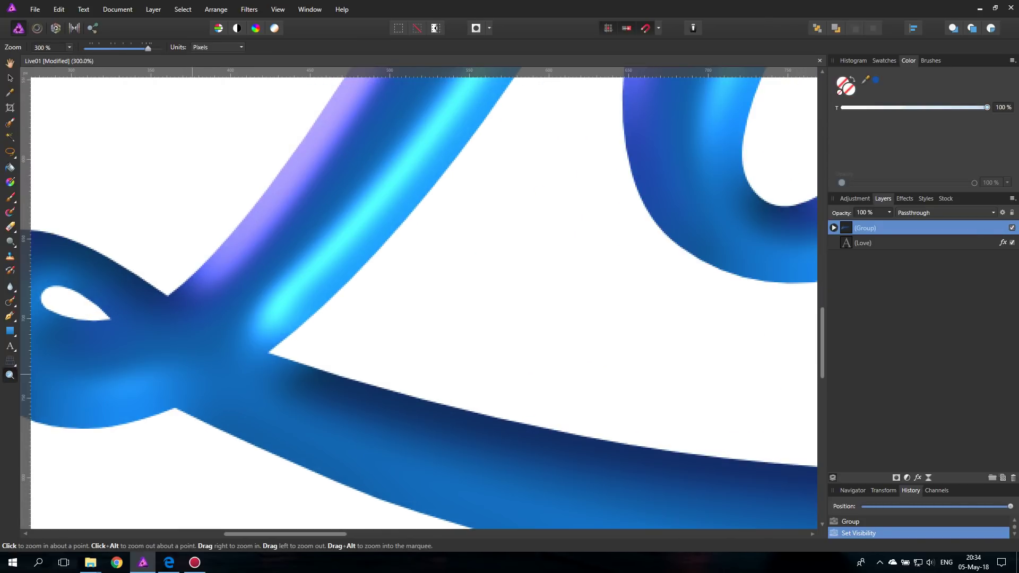
pyautogui.moveTo(151, 363); pyautogui.dragTo(231, 298)
pyautogui.click(286, 290)
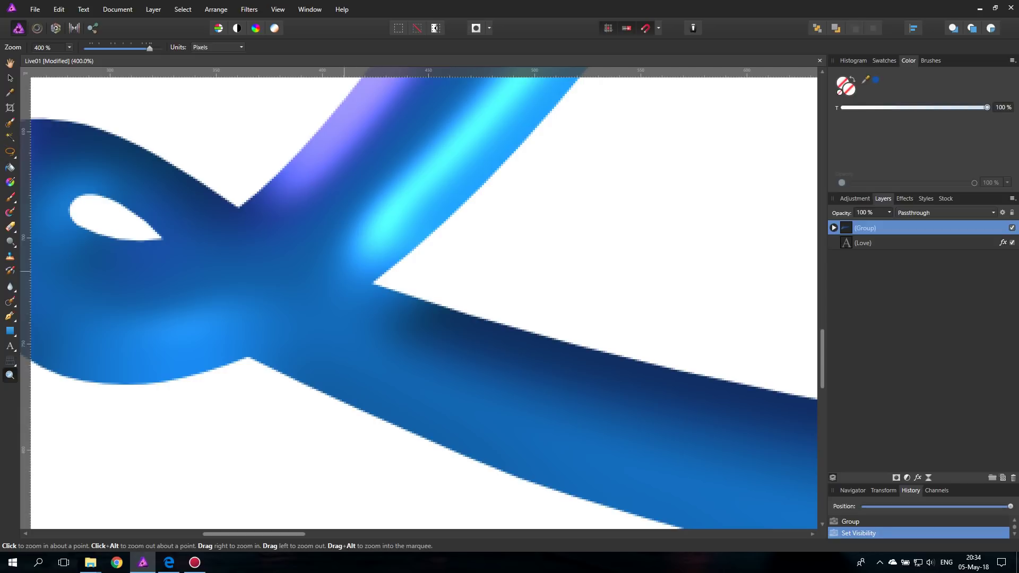
pyautogui.moveTo(312, 288); pyautogui.dragTo(291, 357)
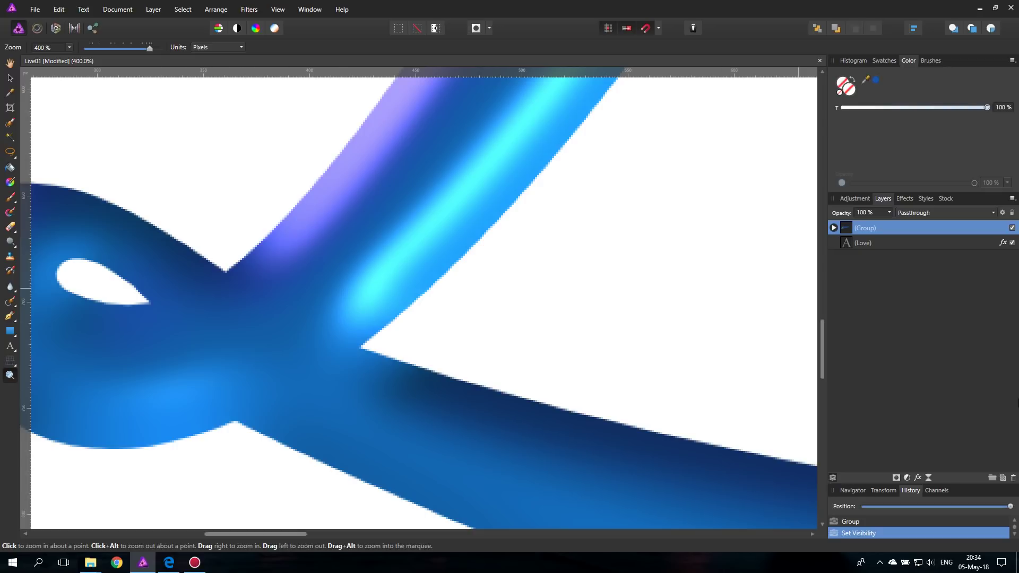
pyautogui.click(1002, 477)
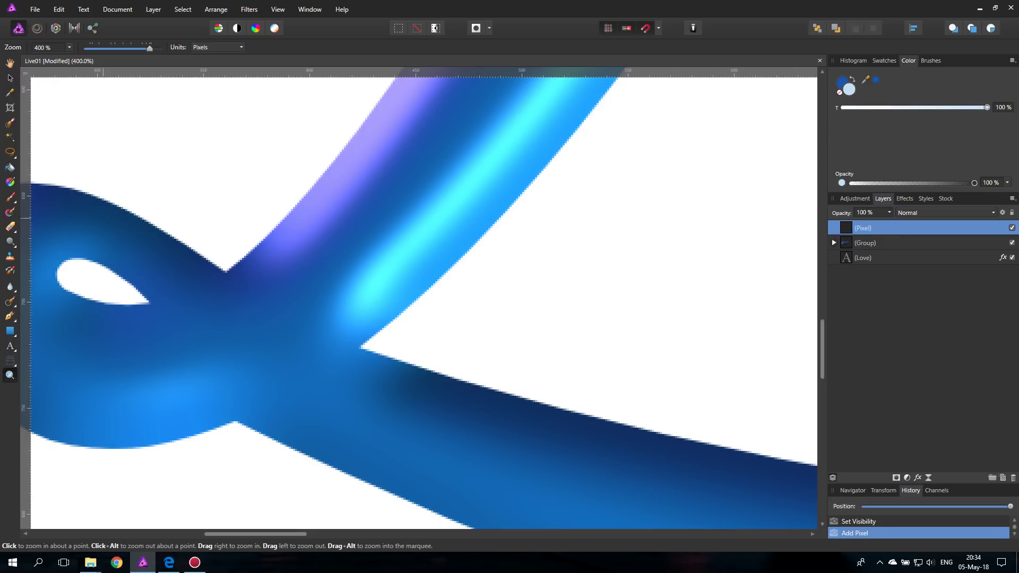
# Paint cyan sampled from the L stem's highlight down across the base crossing to extend the highlight over the front stroke
pyautogui.click(10, 197)
pyautogui.moveTo(866, 79); pyautogui.dragTo(382, 285)
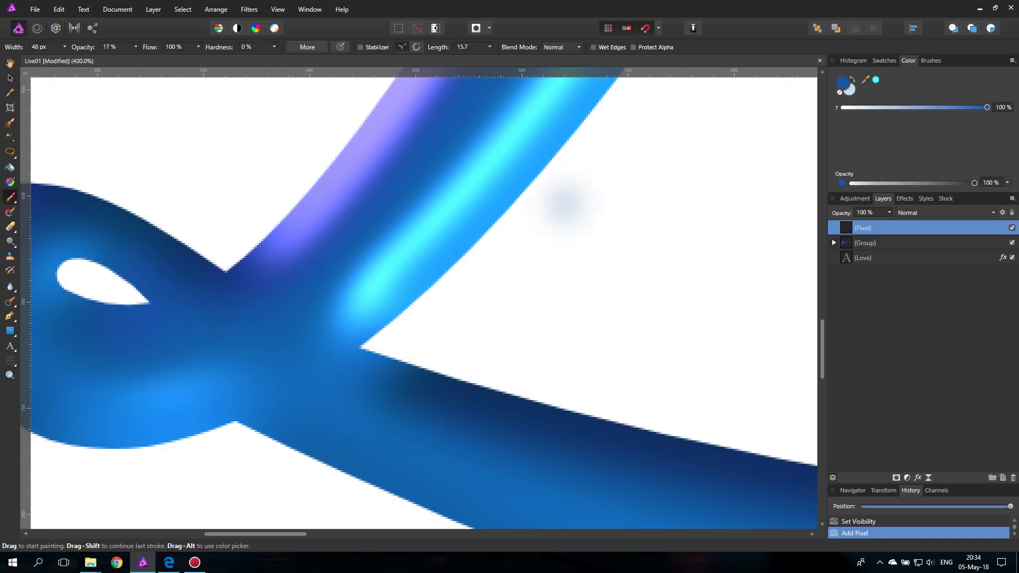
pyautogui.click(875, 80)
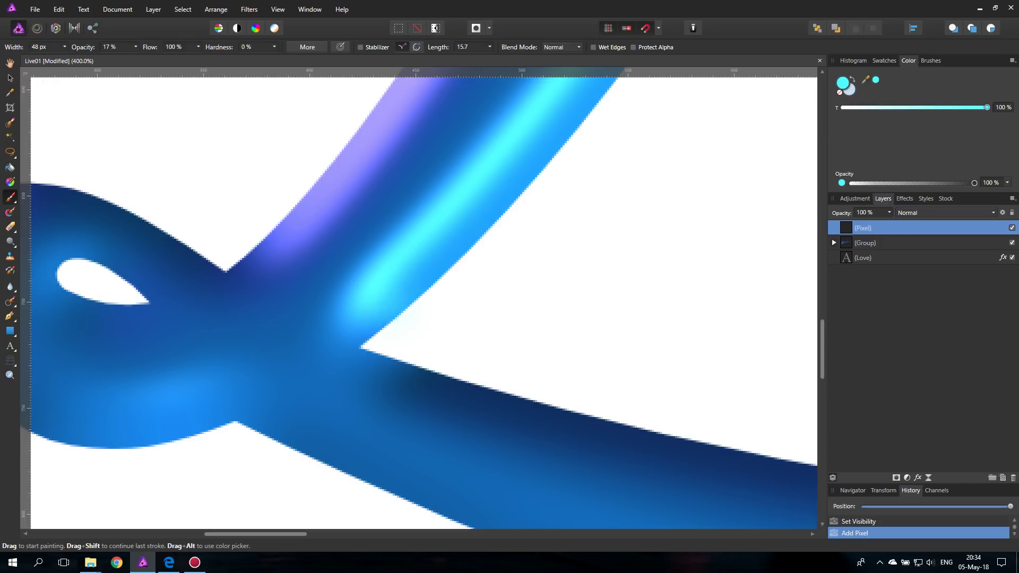
pyautogui.moveTo(361, 305); pyautogui.dragTo(256, 387)
pyautogui.moveTo(361, 305); pyautogui.dragTo(234, 399)
pyautogui.moveTo(326, 331); pyautogui.dragTo(231, 412)
pyautogui.moveTo(329, 321); pyautogui.dragTo(257, 371)
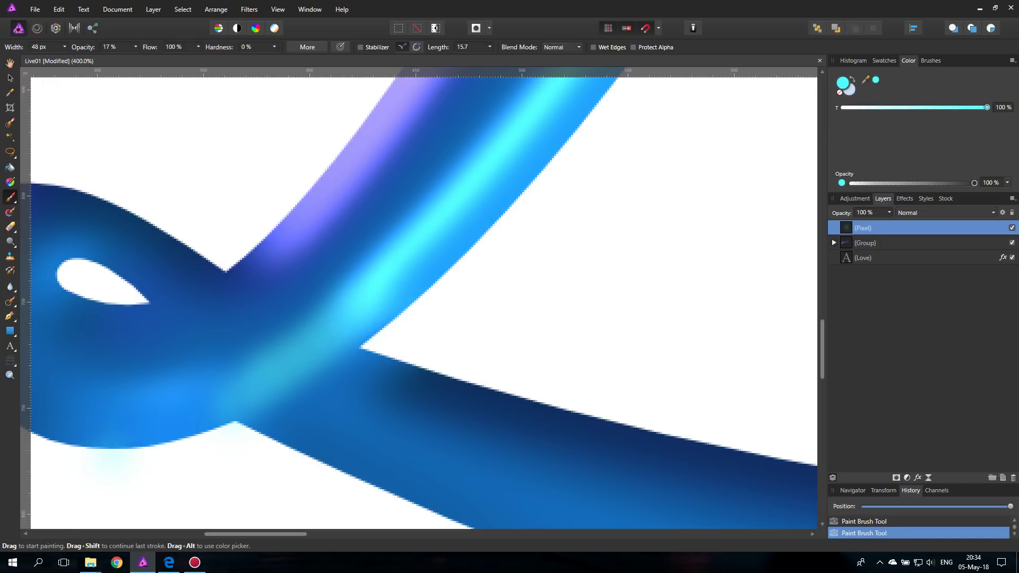
# Sample the dark blue of the L's tail and erase the cyan overspill along the lower edge of the front stroke
pyautogui.moveTo(865, 79); pyautogui.dragTo(468, 392)
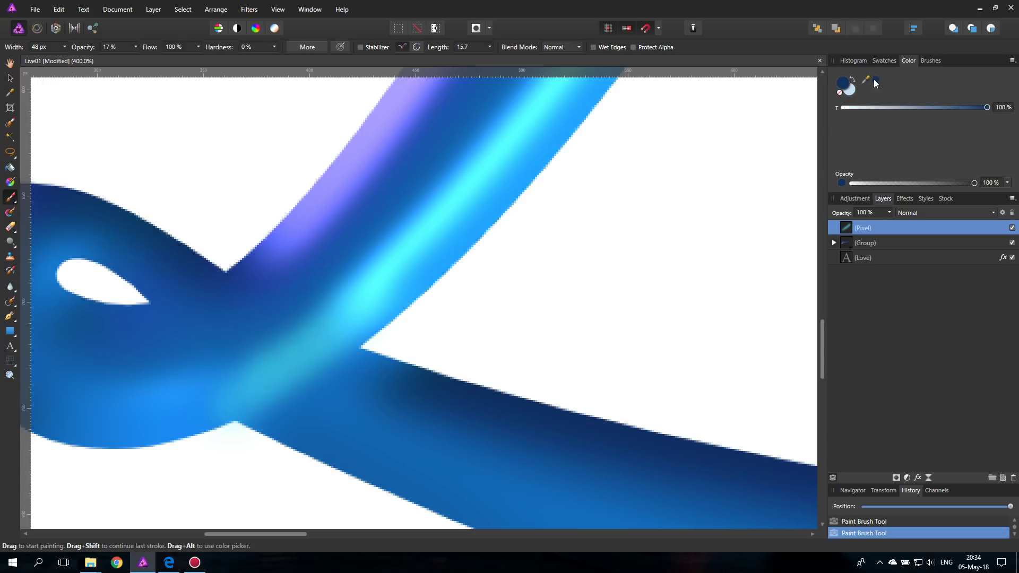
pyautogui.click(10, 227)
pyautogui.click(276, 409)
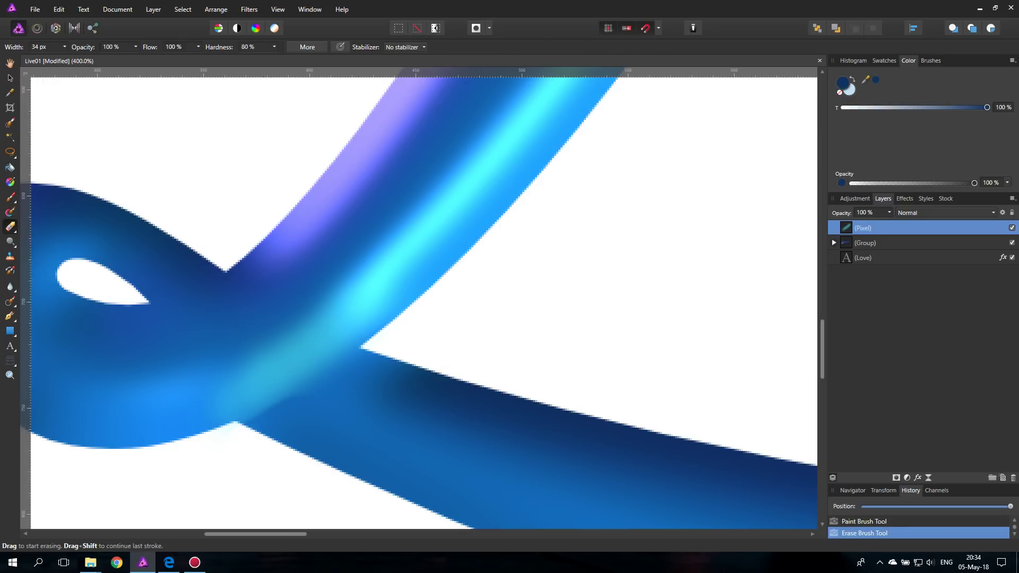
pyautogui.click(282, 427)
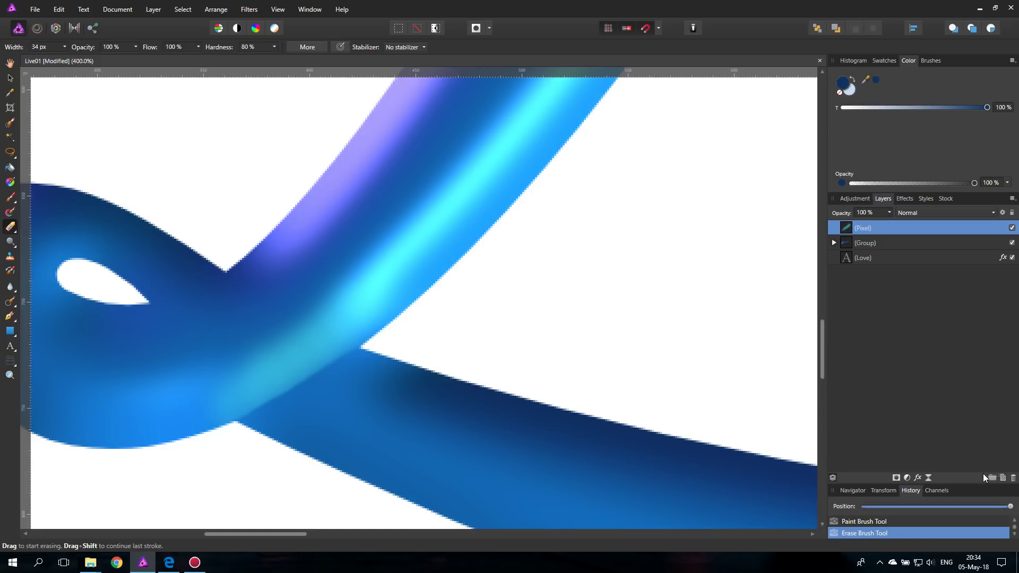
# Add a new pixel layer and paint a dark blue shadow on the tail where it emerges from under the stem
pyautogui.click(1002, 477)
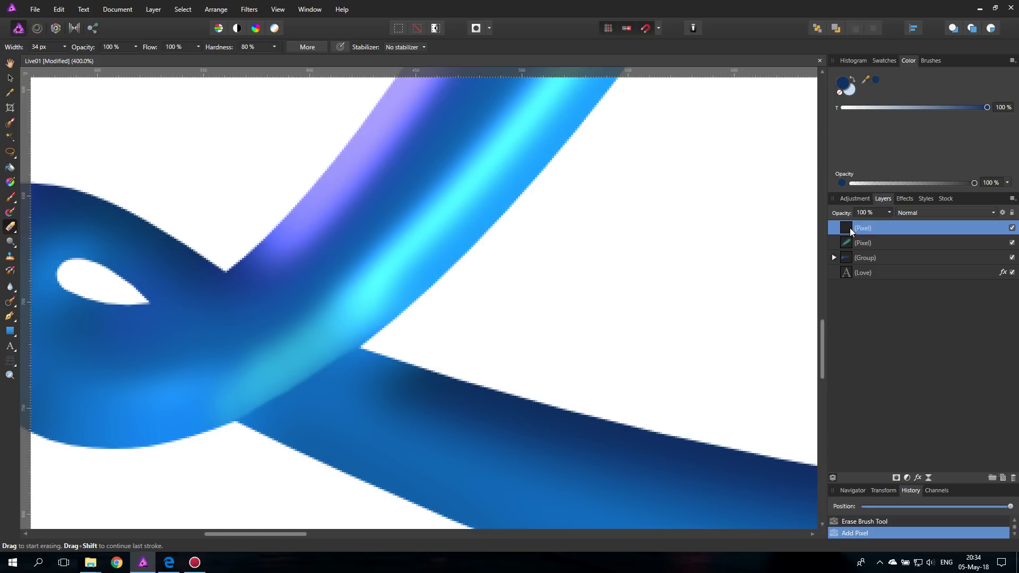
pyautogui.click(10, 197)
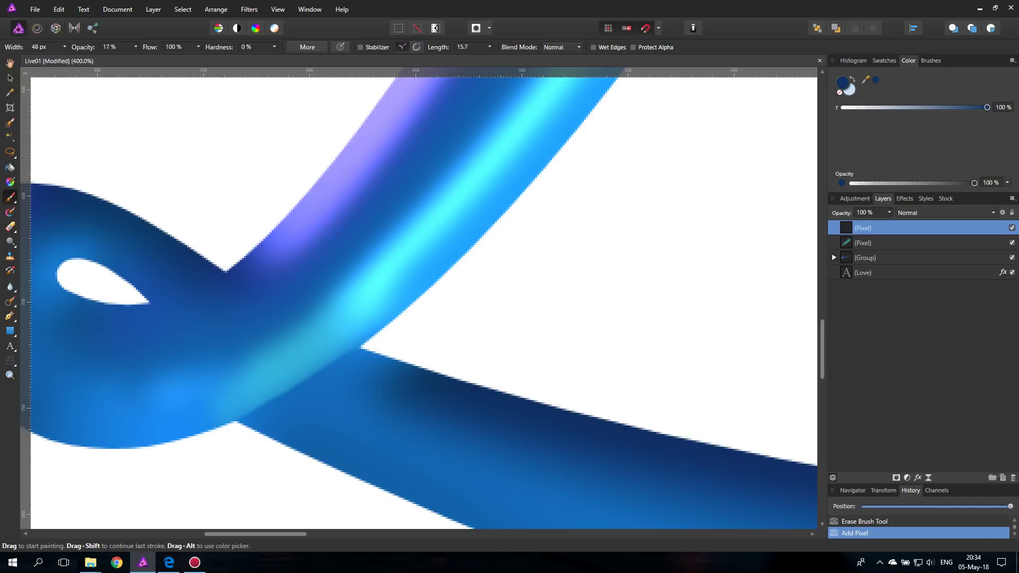
pyautogui.moveTo(390, 355)
pyautogui.mouseDown()
pyautogui.moveTo(411, 360)
pyautogui.moveTo(358, 348)
pyautogui.moveTo(302, 371)
pyautogui.moveTo(313, 353)
pyautogui.mouseUp()
pyautogui.moveTo(225, 400); pyautogui.dragTo(239, 392)
pyautogui.moveTo(371, 349); pyautogui.dragTo(305, 363)
# Erase the tail shadow's paint from the L's front stroke and from the white background above the tail
pyautogui.click(10, 227)
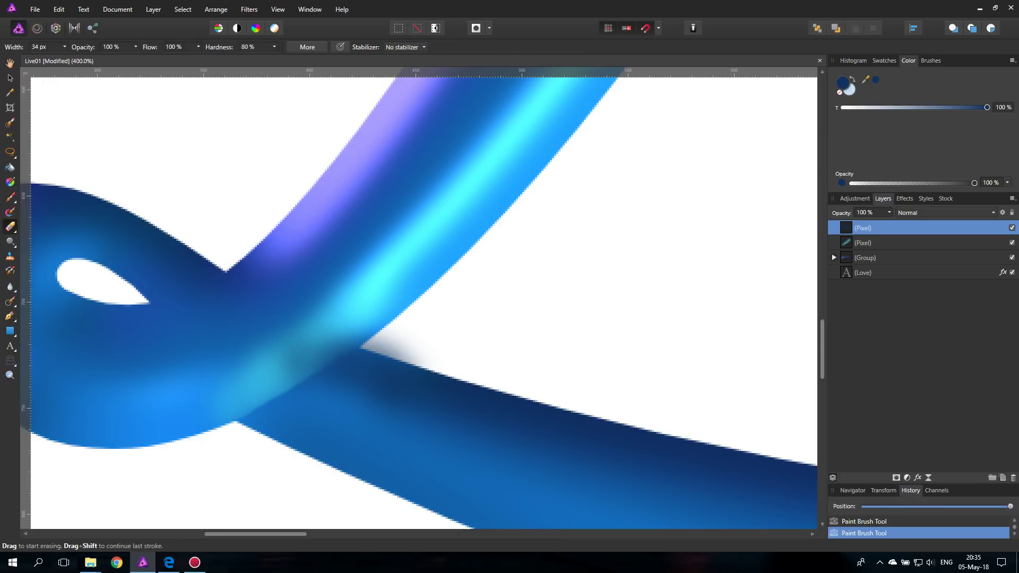
pyautogui.click(321, 338)
pyautogui.moveTo(321, 314); pyautogui.dragTo(289, 339)
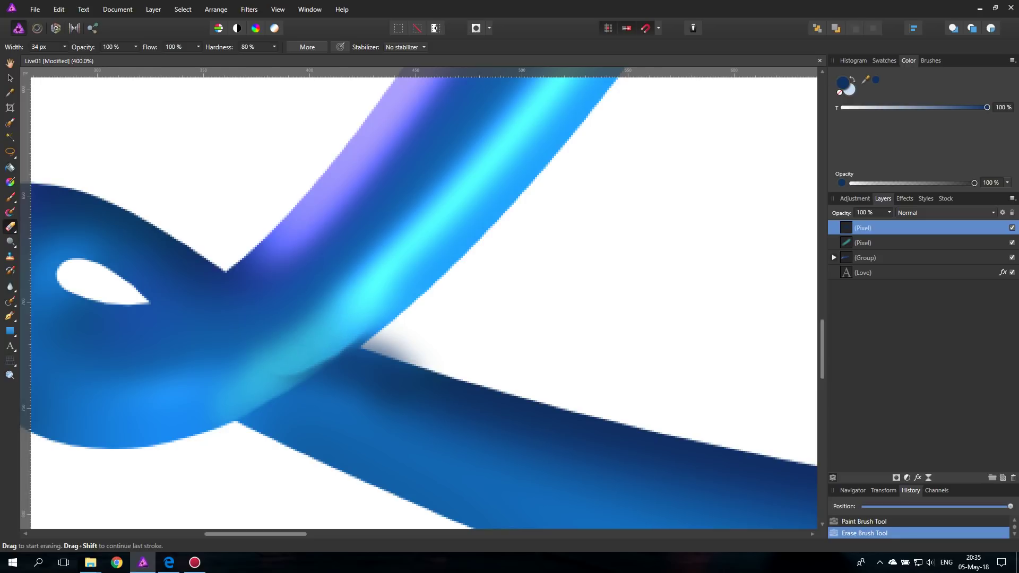
pyautogui.moveTo(342, 308)
pyautogui.mouseDown()
pyautogui.moveTo(281, 343)
pyautogui.moveTo(305, 377)
pyautogui.mouseUp()
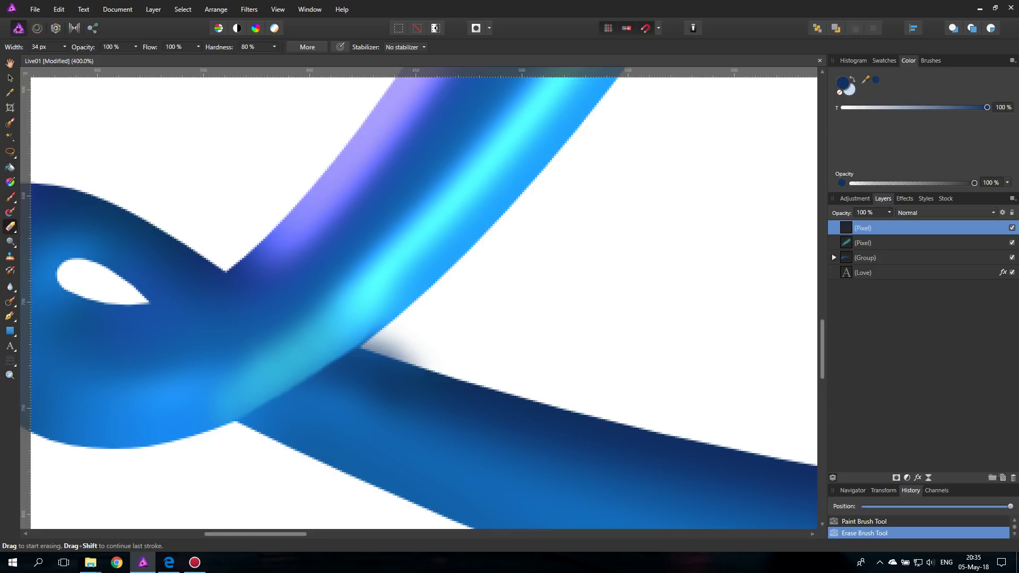
pyautogui.moveTo(355, 306)
pyautogui.mouseDown()
pyautogui.moveTo(386, 317)
pyautogui.moveTo(374, 319)
pyautogui.moveTo(422, 364)
pyautogui.mouseUp()
pyautogui.moveTo(383, 317); pyautogui.dragTo(392, 320)
# Sample the tail's medium blue and brush it over the lower part of the tail shadow to blend it
pyautogui.click(9, 198)
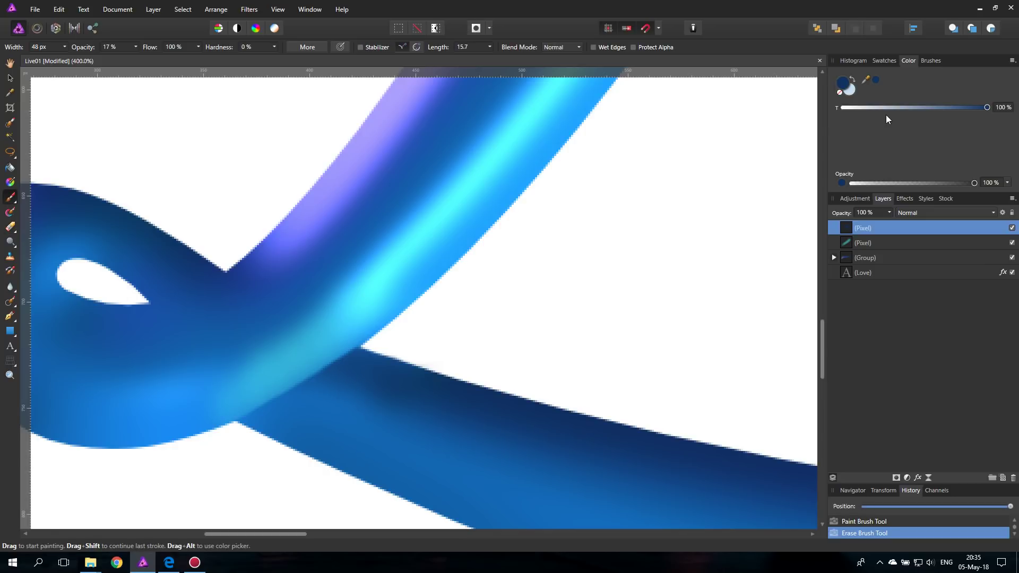
pyautogui.keyDown('alt'); pyautogui.click(414, 436); pyautogui.keyUp('alt')
pyautogui.moveTo(414, 439)
pyautogui.mouseDown()
pyautogui.moveTo(369, 429)
pyautogui.moveTo(372, 406)
pyautogui.moveTo(383, 419)
pyautogui.mouseUp()
pyautogui.click(875, 81)
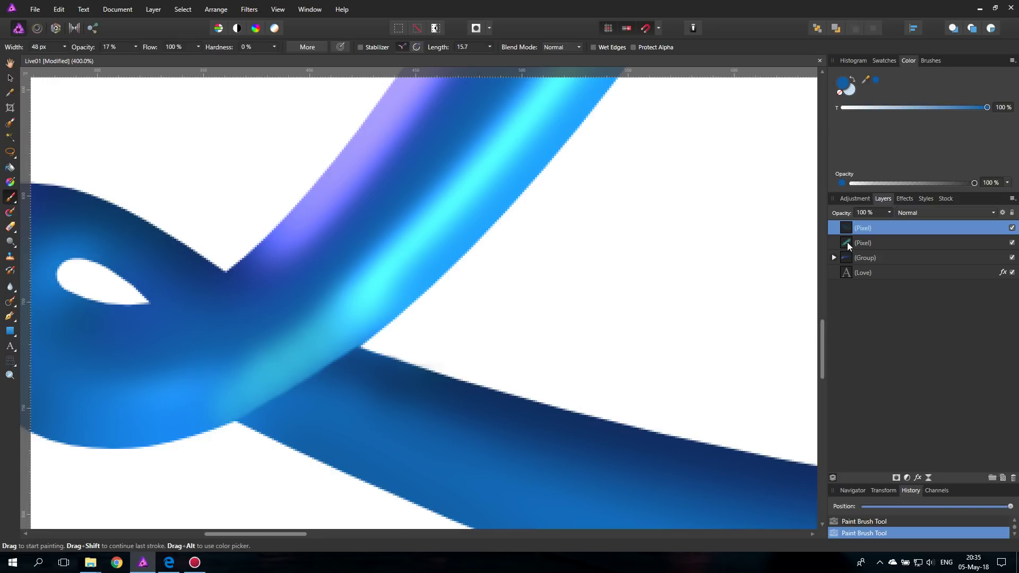
# Add another pixel layer and paint light blue sampled from the stem's outer edge along the front stroke's lower edge
pyautogui.hotkey('ctrl', 'shift', 'n')
pyautogui.moveTo(591, 159); pyautogui.dragTo(494, 214)
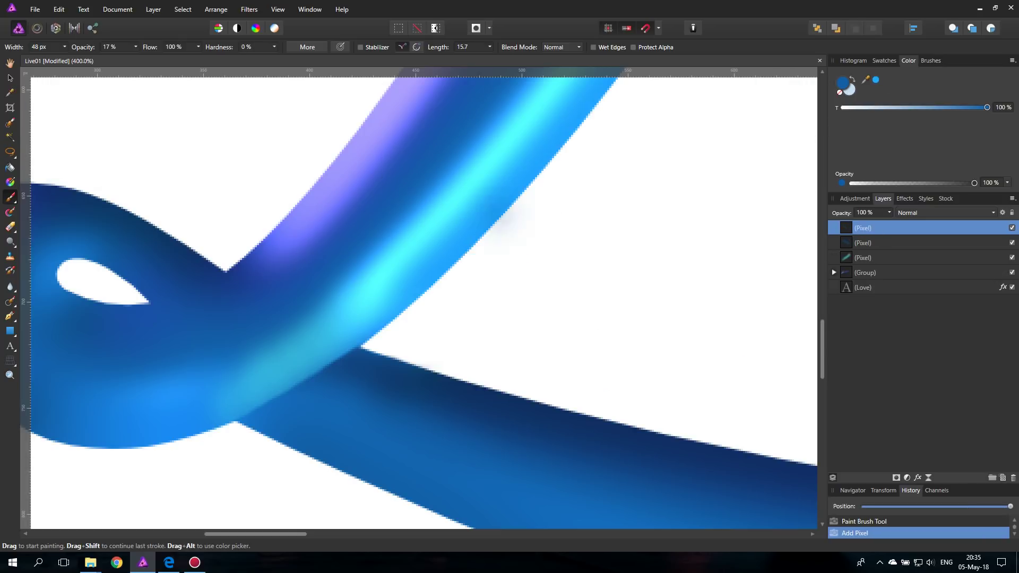
pyautogui.click(875, 81)
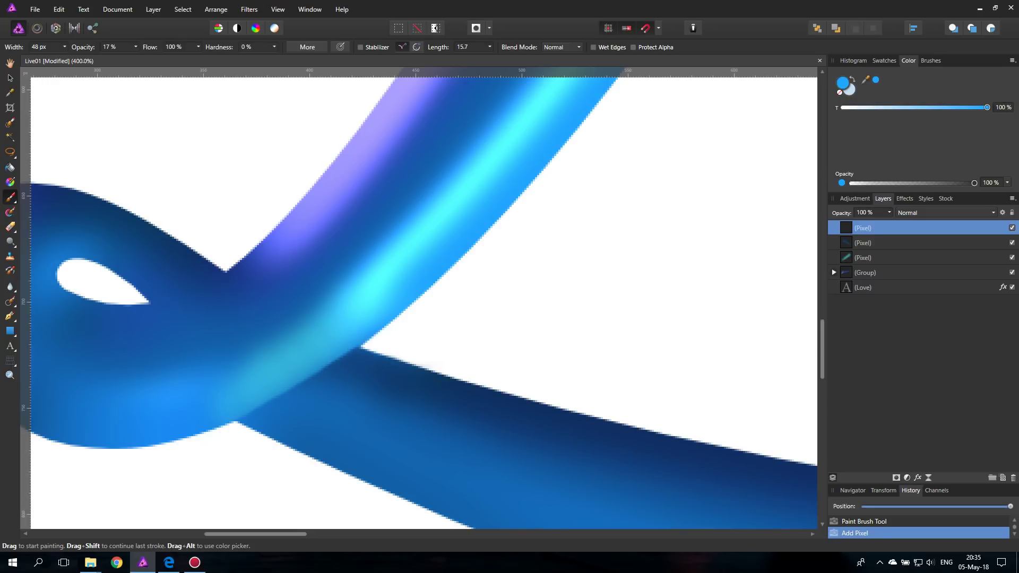
pyautogui.moveTo(236, 432); pyautogui.dragTo(230, 435)
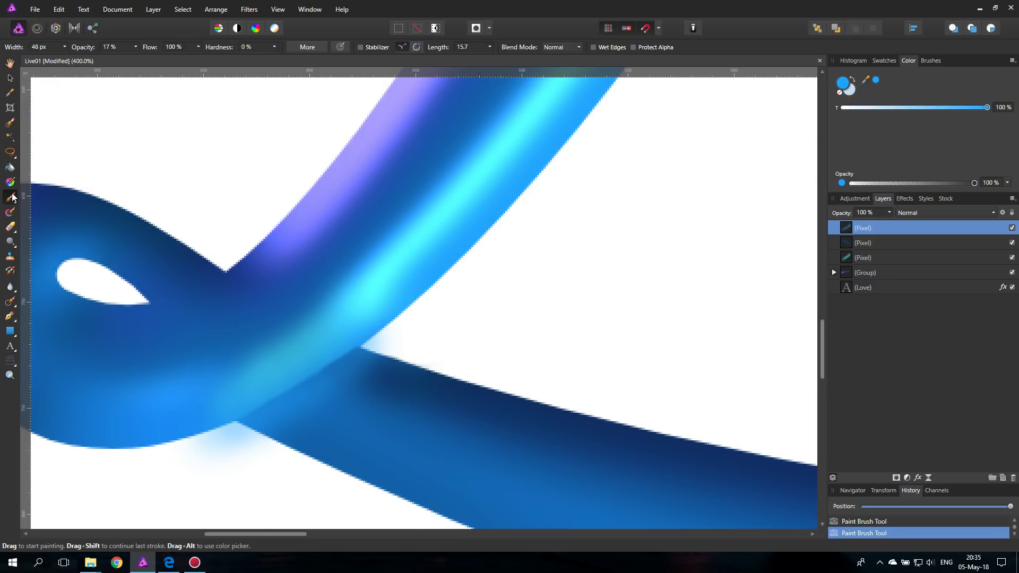
# Erase the light blue overspill from the tail and white background, and brush more light blue along the loop's lower curve
pyautogui.click(10, 227)
pyautogui.moveTo(353, 371)
pyautogui.mouseDown()
pyautogui.moveTo(255, 433)
pyautogui.moveTo(194, 443)
pyautogui.mouseUp()
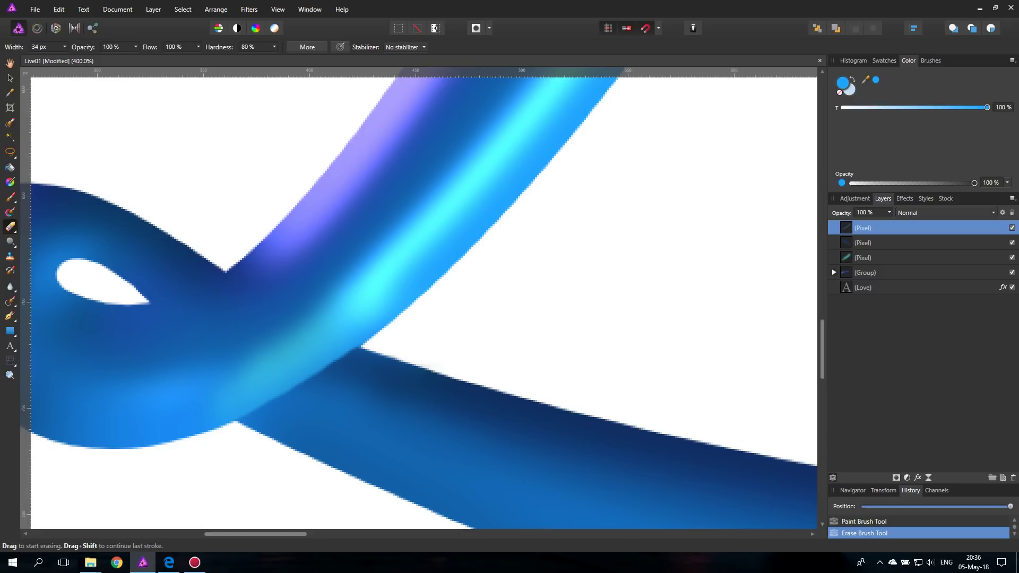
pyautogui.click(10, 197)
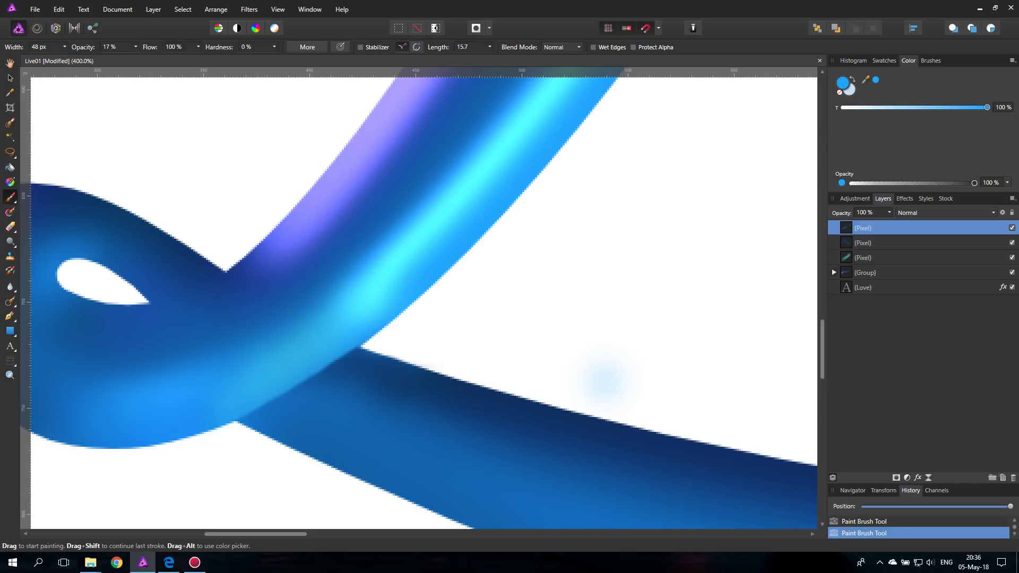
# Add a new pixel layer for the loop crossing and set the brush color to dark blue sampled from the tail
pyautogui.hotkey('ctrl', '0')
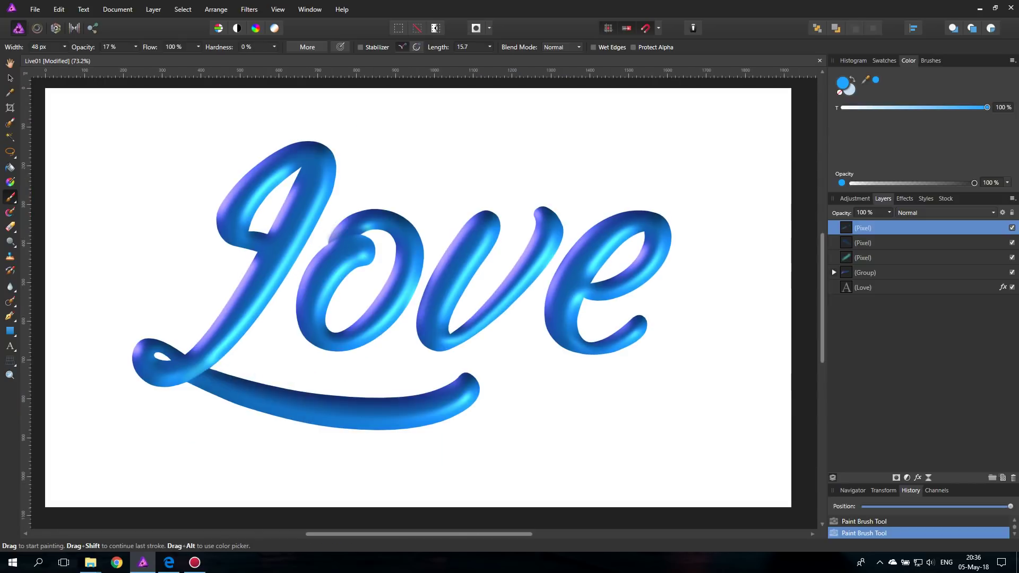
pyautogui.click(10, 374)
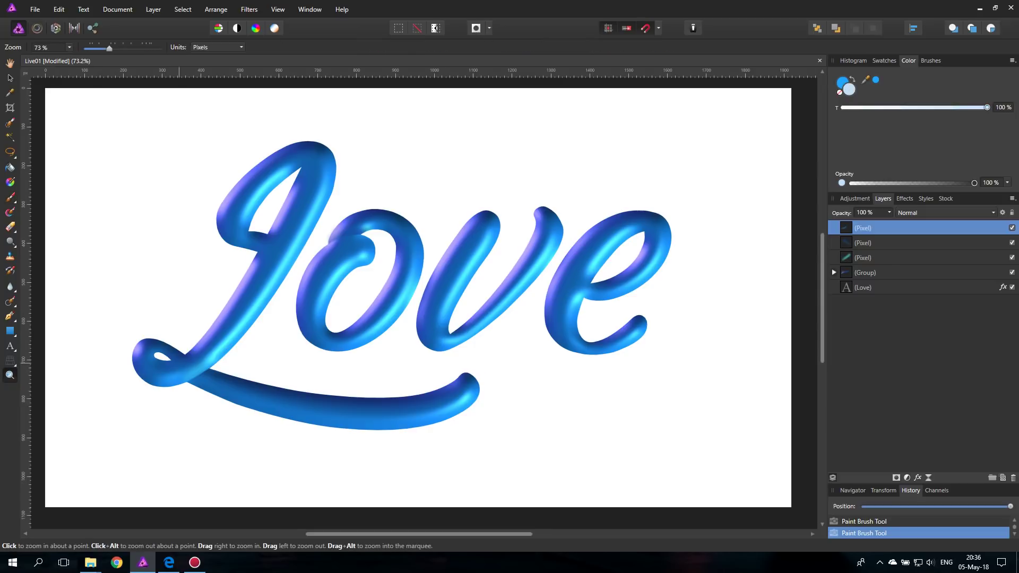
pyautogui.click(178, 362)
pyautogui.click(178, 362)
pyautogui.click(178, 362)
pyautogui.click(178, 361)
pyautogui.press('space')
pyautogui.moveTo(137, 312); pyautogui.dragTo(295, 341)
pyautogui.click(315, 374)
pyautogui.click(316, 374)
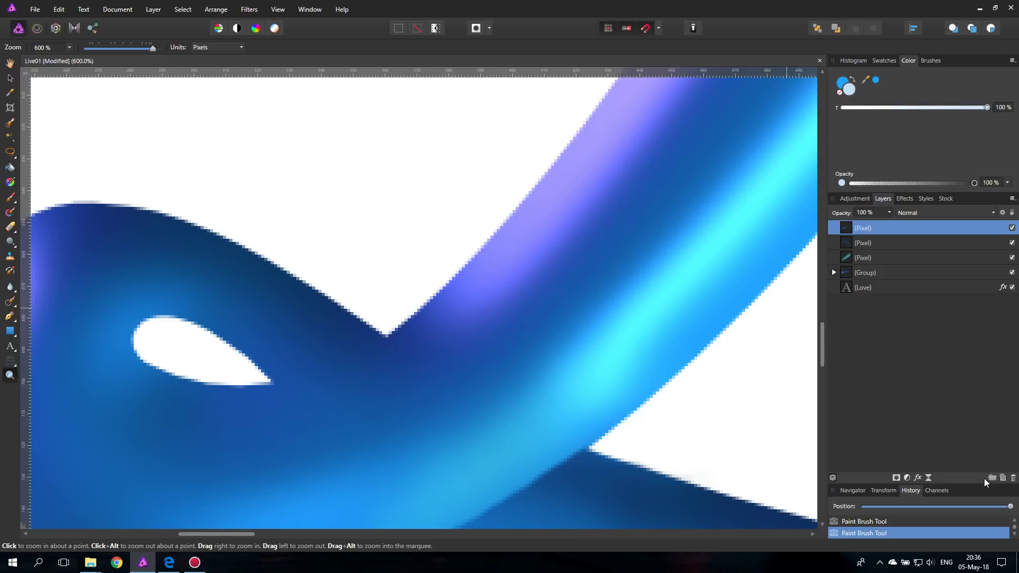
pyautogui.click(1003, 477)
pyautogui.moveTo(867, 80); pyautogui.dragTo(734, 514)
pyautogui.click(875, 79)
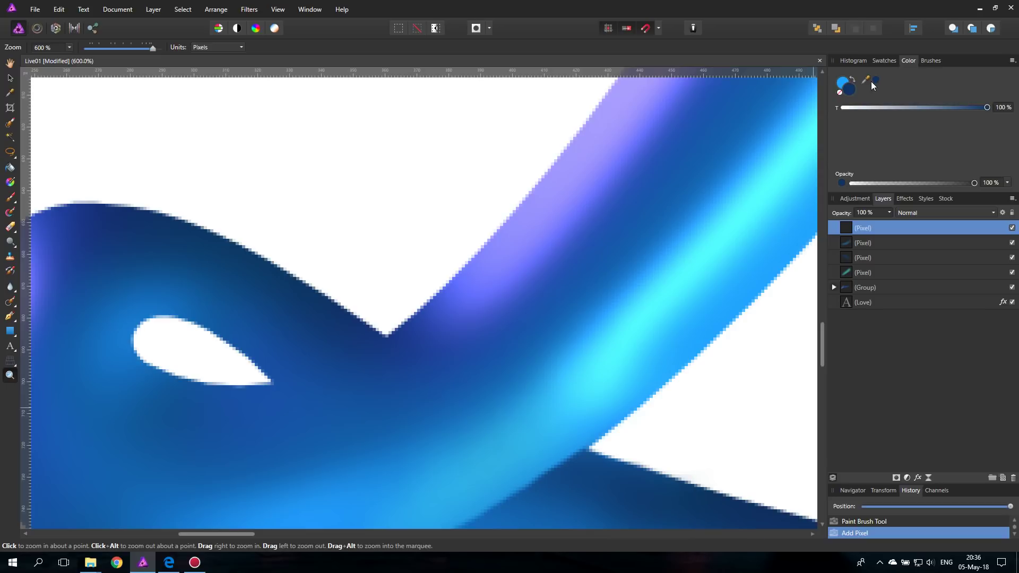
pyautogui.click(10, 198)
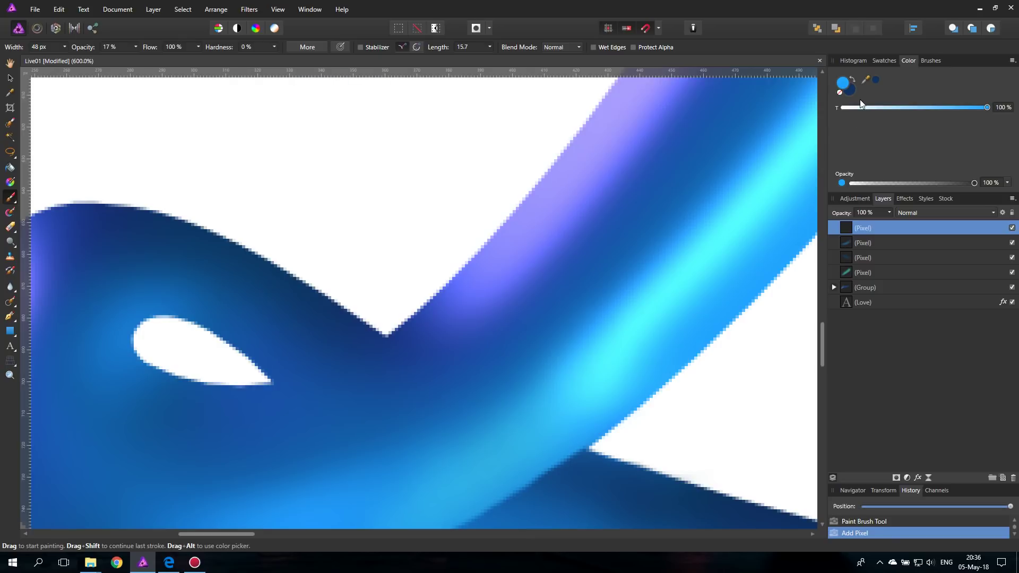
pyautogui.click(876, 80)
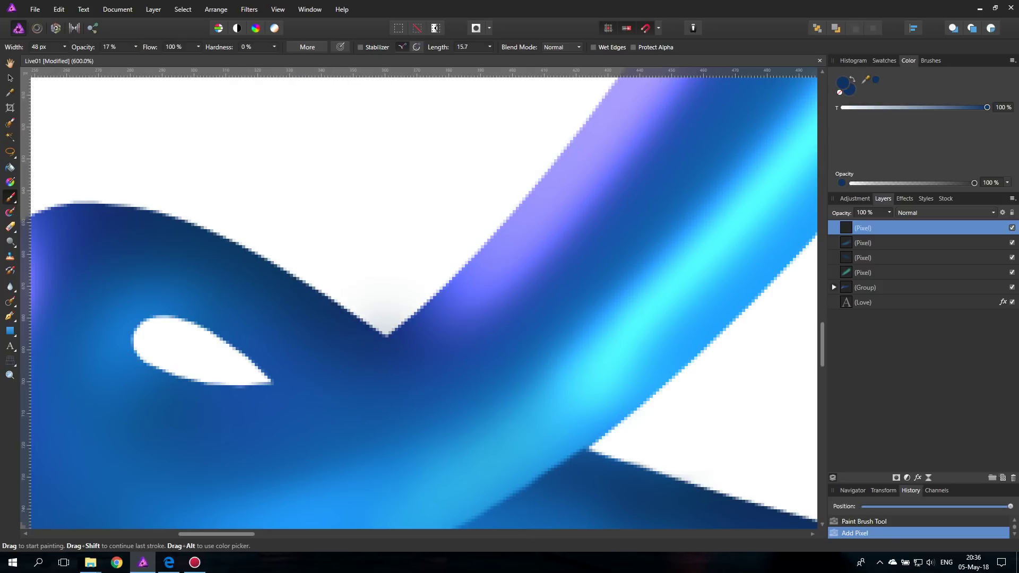
# Set the brush opacity to 38% and paint a dark shadow on the loop's upper stroke where it meets the stem
pyautogui.click(135, 47)
pyautogui.moveTo(137, 59); pyautogui.dragTo(153, 59)
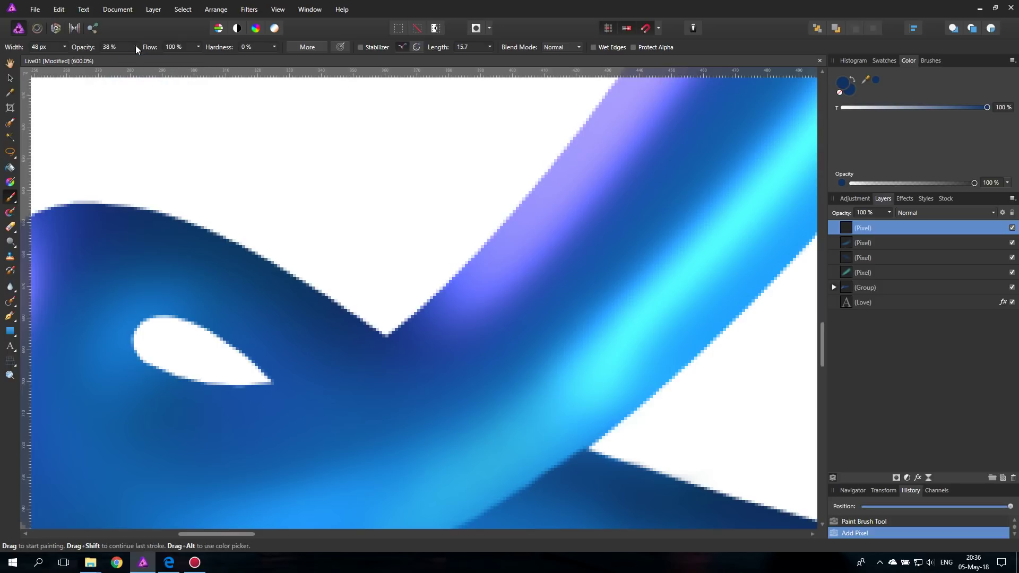
pyautogui.click(371, 342)
pyautogui.click(339, 361)
pyautogui.moveTo(365, 343); pyautogui.dragTo(310, 319)
pyautogui.moveTo(363, 342); pyautogui.dragTo(310, 301)
pyautogui.moveTo(365, 340); pyautogui.dragTo(238, 255)
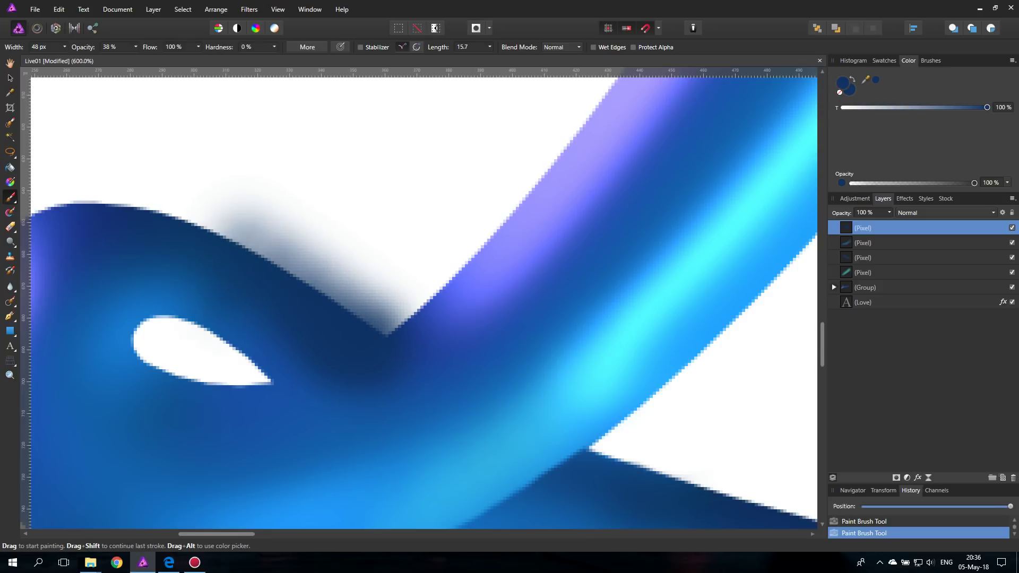
# Erase the loop shadow from the front stroke and from the white background above the loop
pyautogui.click(11, 230)
pyautogui.moveTo(398, 368); pyautogui.dragTo(331, 385)
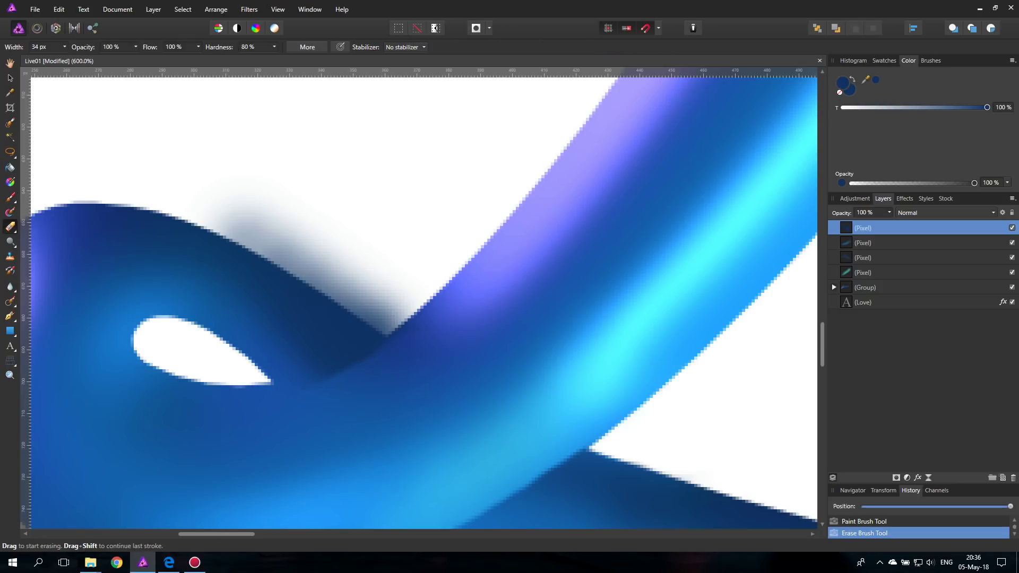
pyautogui.moveTo(347, 426); pyautogui.dragTo(328, 423)
pyautogui.moveTo(200, 158)
pyautogui.mouseDown()
pyautogui.moveTo(295, 199)
pyautogui.moveTo(293, 212)
pyautogui.moveTo(400, 282)
pyautogui.mouseUp()
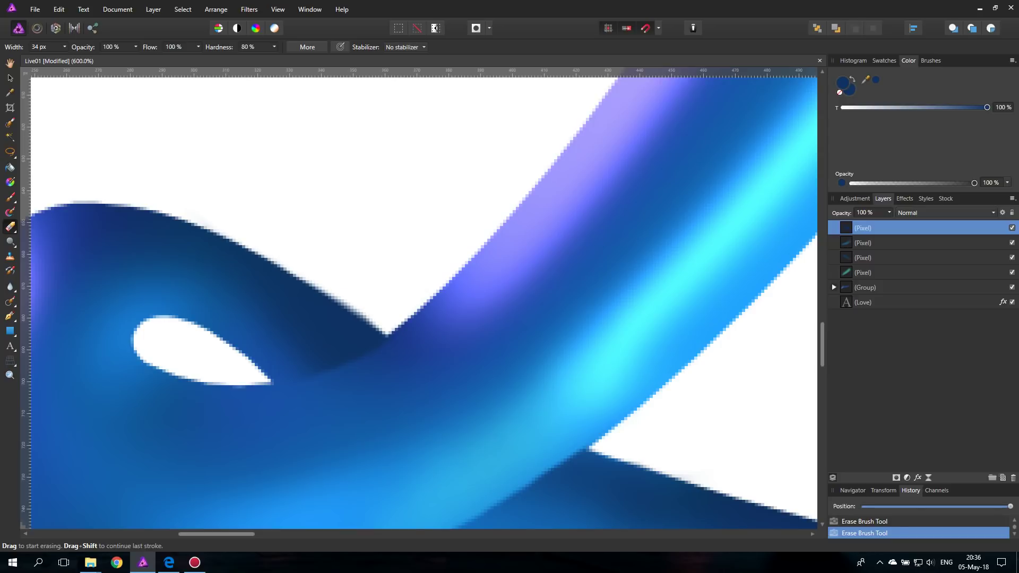
# Merge the four ungrouped pixel layers into one and compare the L's crossing with and without the merged layer
pyautogui.hotkey('ctrl', '0')
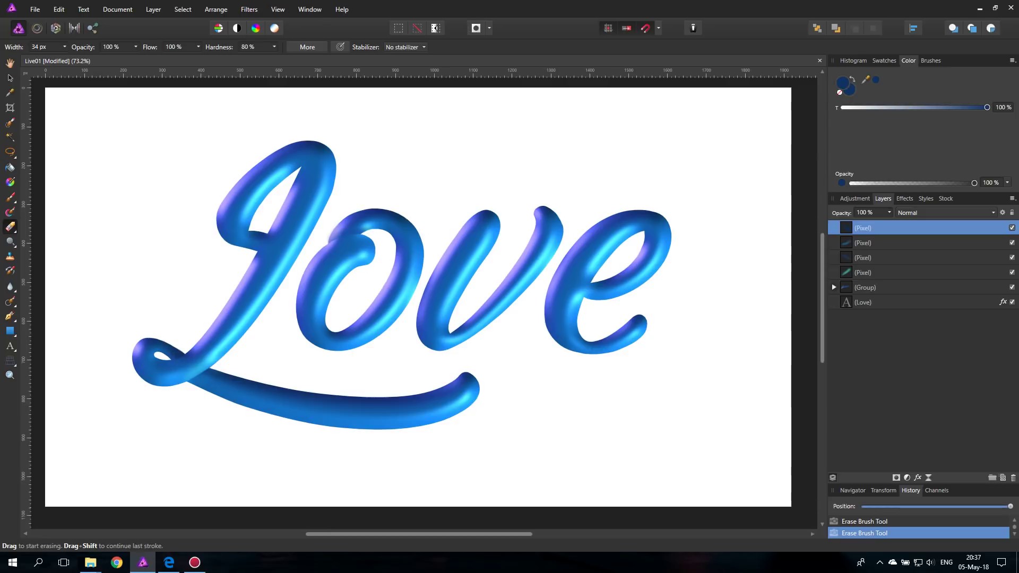
pyautogui.click(10, 375)
pyautogui.click(190, 365)
pyautogui.click(190, 365)
pyautogui.click(190, 365)
pyautogui.click(190, 365)
pyautogui.click(192, 366)
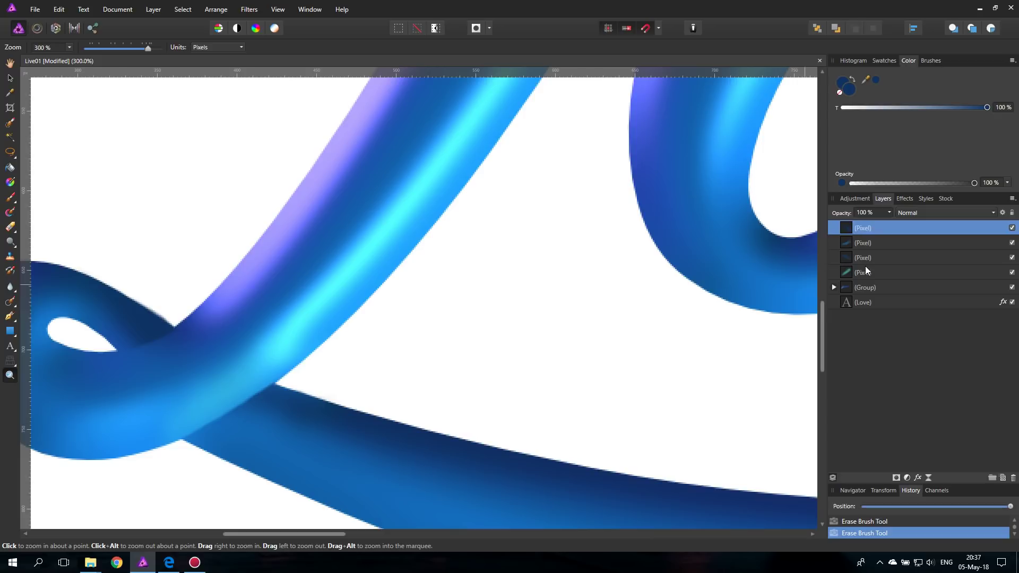
pyautogui.keyDown('shift'); pyautogui.click(845, 271); pyautogui.keyUp('shift')
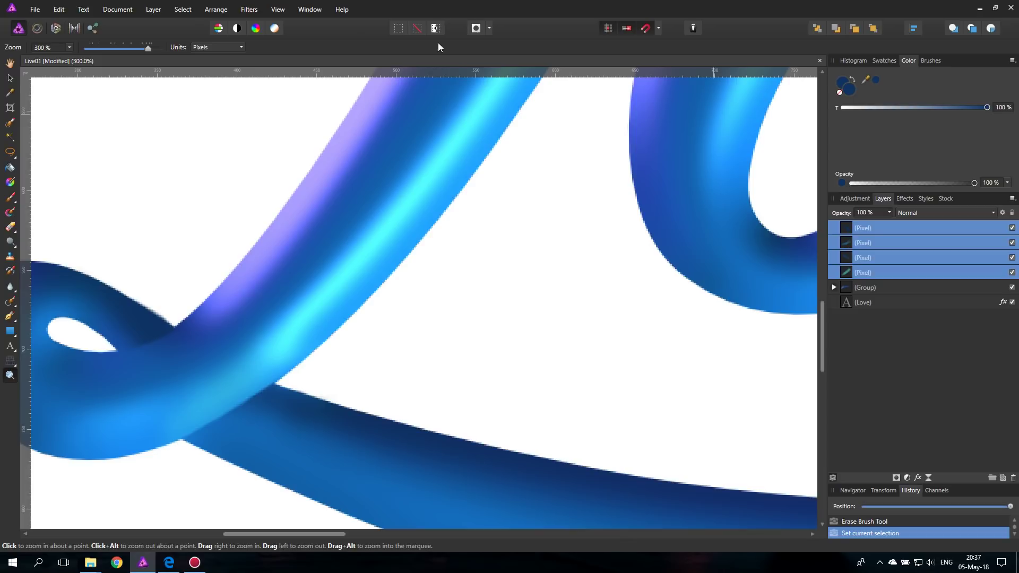
pyautogui.click(153, 9)
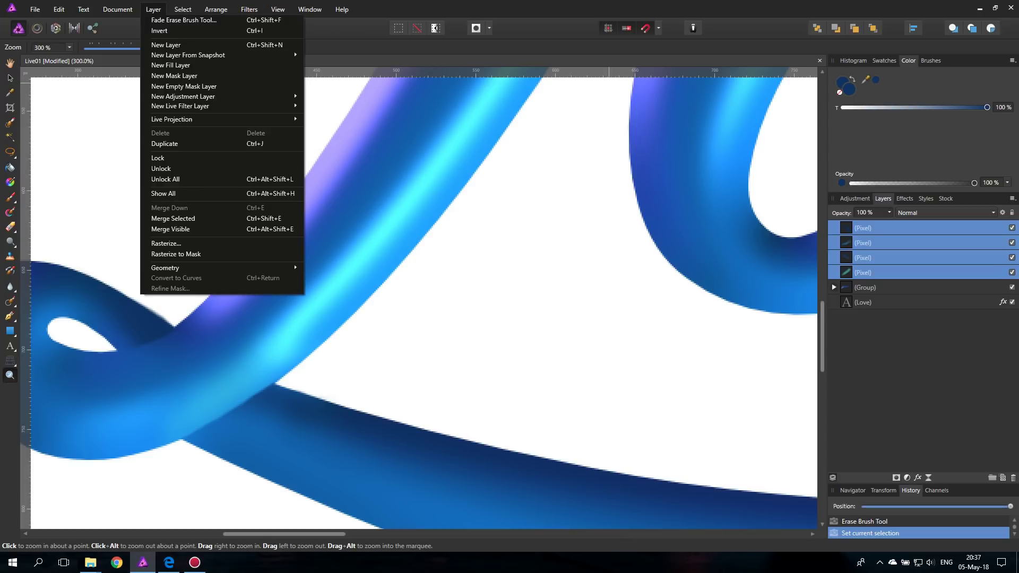
pyautogui.click(173, 218)
pyautogui.click(1011, 228)
pyautogui.click(1012, 228)
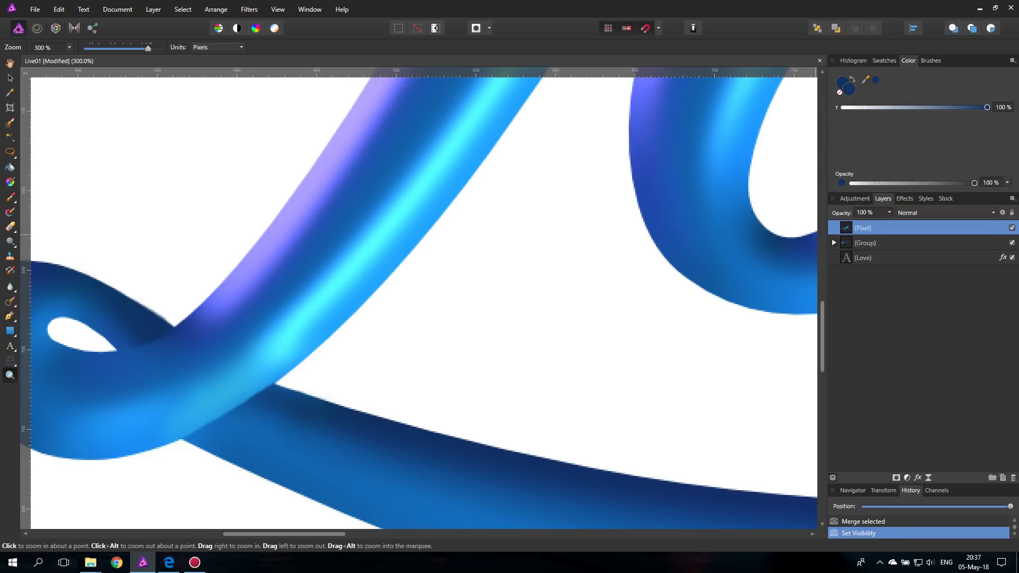
# Choose the Smudge Brush Tool and set its width to 57 px for blending the merged shading layer
pyautogui.click(9, 288)
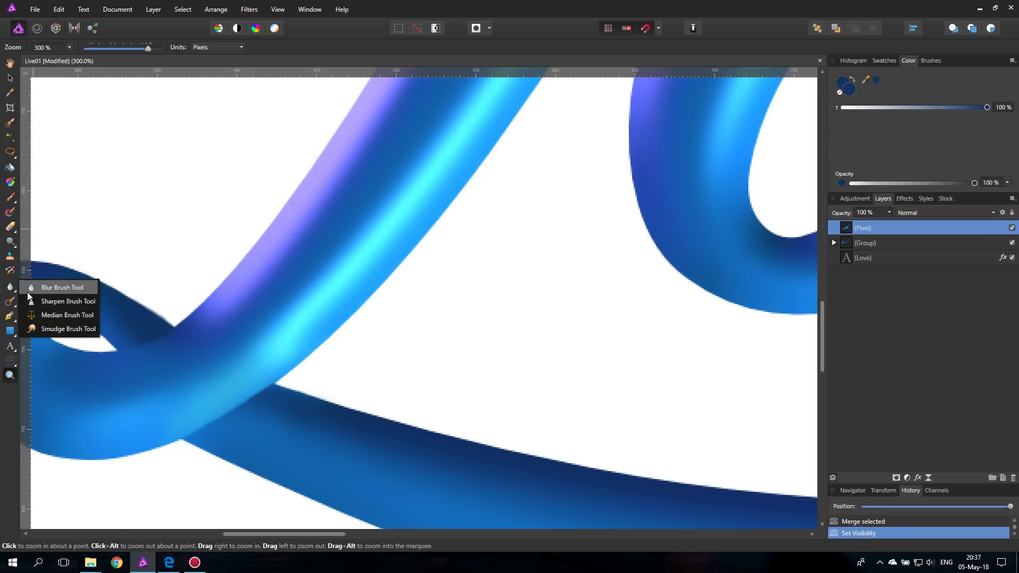
pyautogui.click(32, 328)
pyautogui.click(43, 46)
pyautogui.write('57')
pyautogui.press('Return')
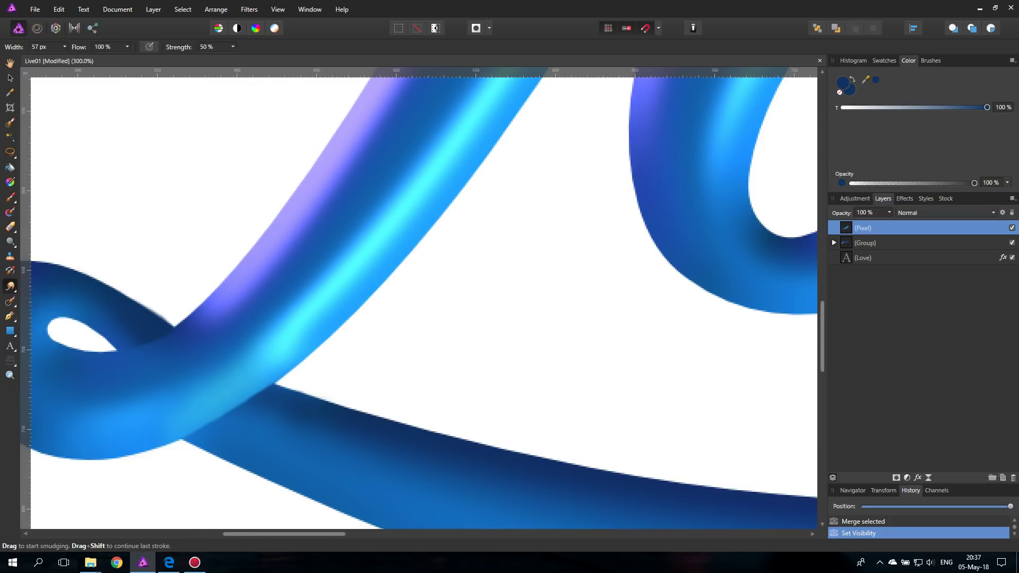
# Smudge the highlight at the L's crossing toward the loop's lower stroke, and undo the last stroke
pyautogui.moveTo(227, 375); pyautogui.dragTo(184, 408)
pyautogui.moveTo(231, 367); pyautogui.dragTo(188, 391)
pyautogui.moveTo(250, 351); pyautogui.dragTo(197, 384)
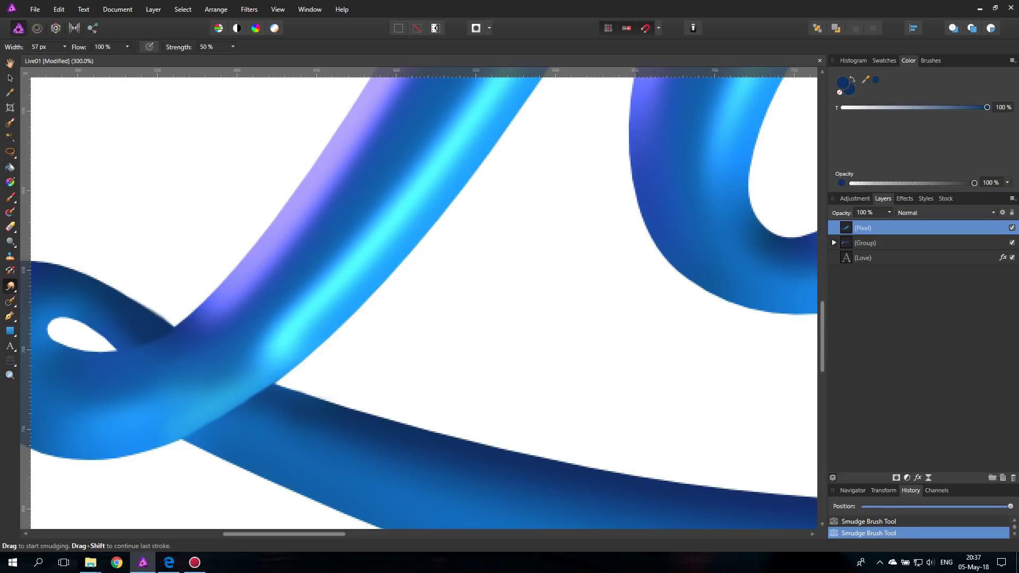
pyautogui.hotkey('ctrl', 'z')
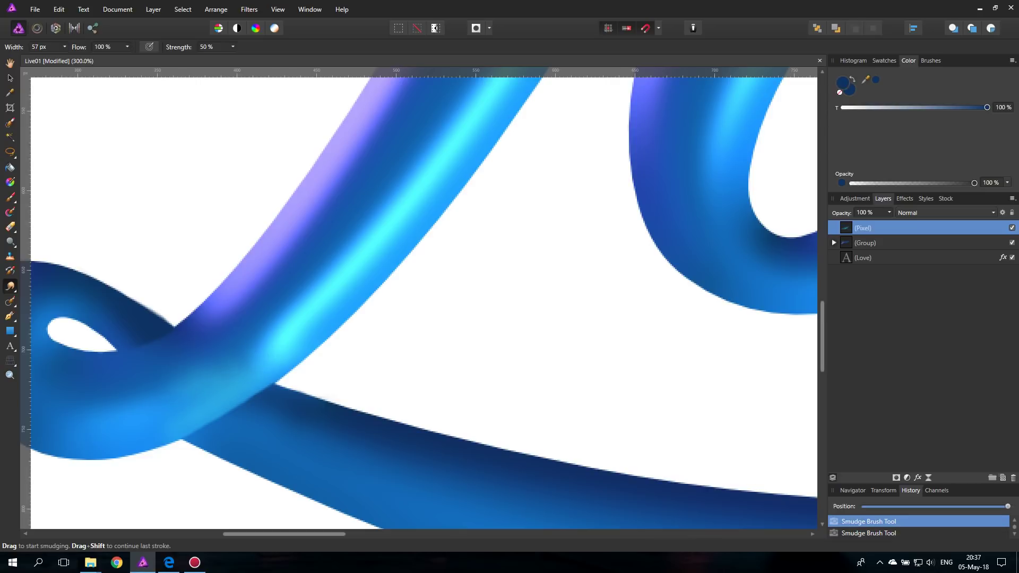
# Set the Smudge Brush width to 35 px, smudge the crossing's highlight into the loop, and compare by undoing and redoing the stroke
pyautogui.click(65, 48)
pyautogui.moveTo(64, 57); pyautogui.dragTo(58, 56)
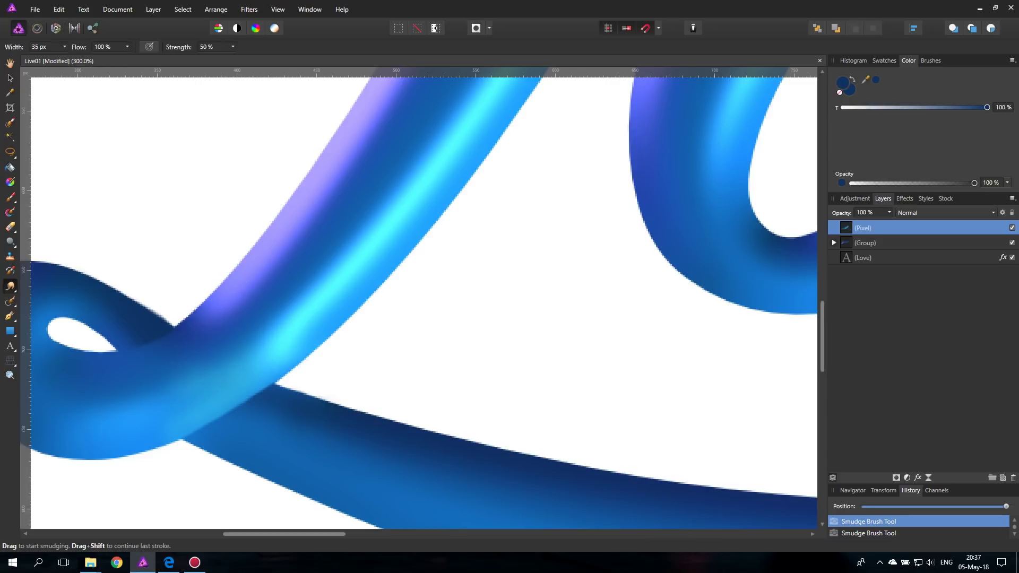
pyautogui.hotkey('ctrl', 'shift', 'z')
pyautogui.moveTo(186, 393); pyautogui.dragTo(139, 405)
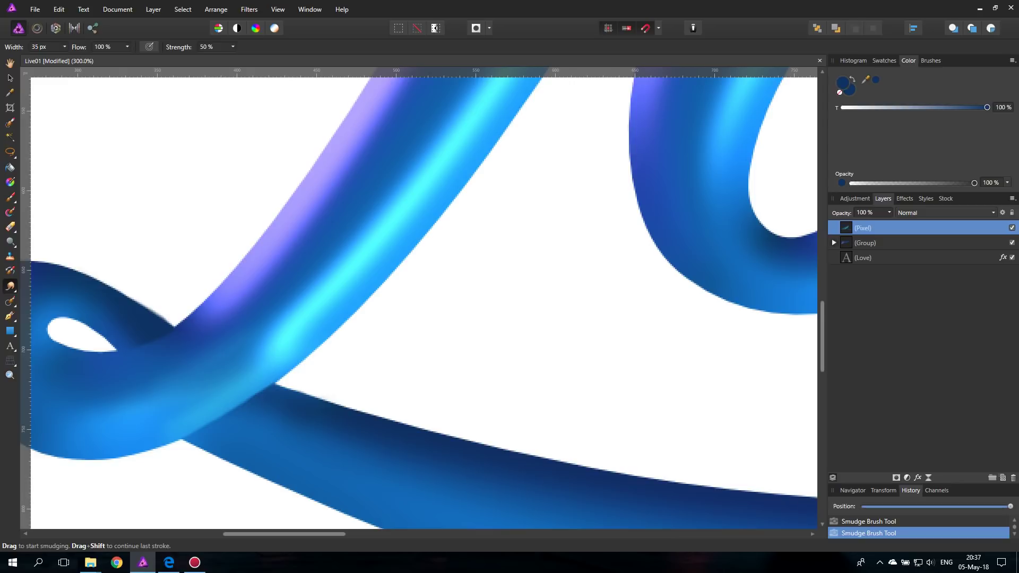
pyautogui.hotkey('ctrl', 'z')
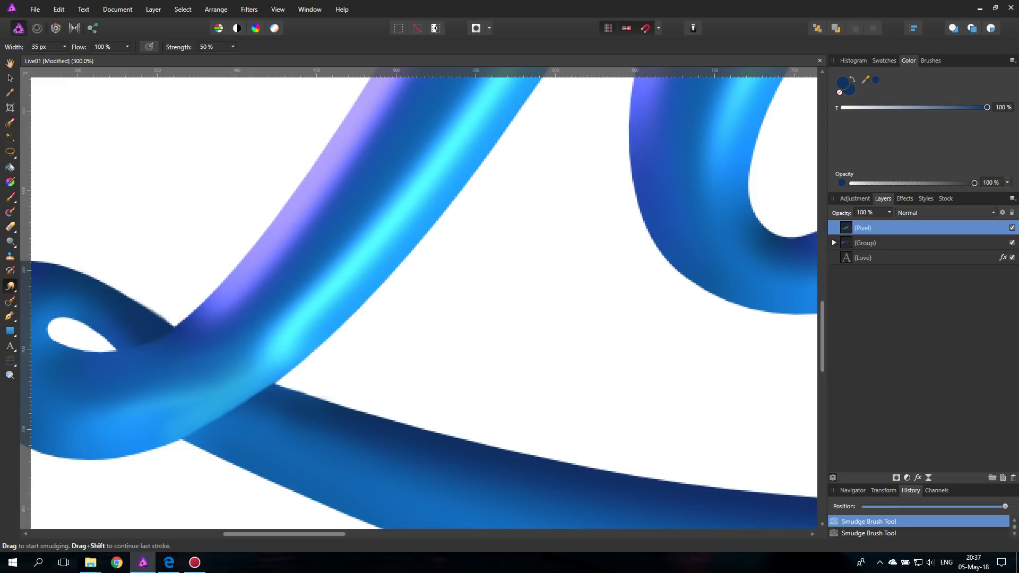
pyautogui.hotkey('ctrl', 'shift', 'z')
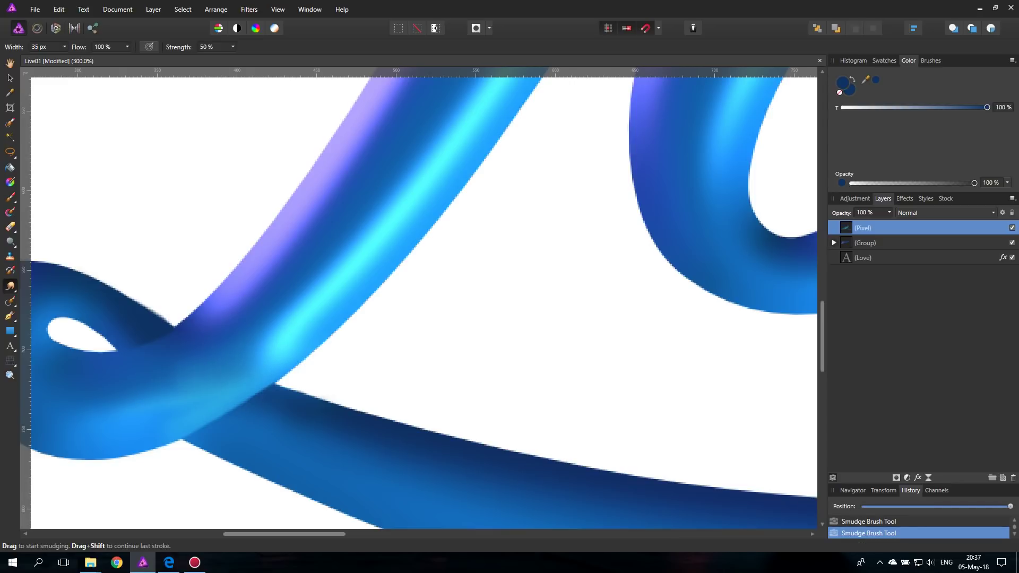
pyautogui.hotkey('ctrl', 'z')
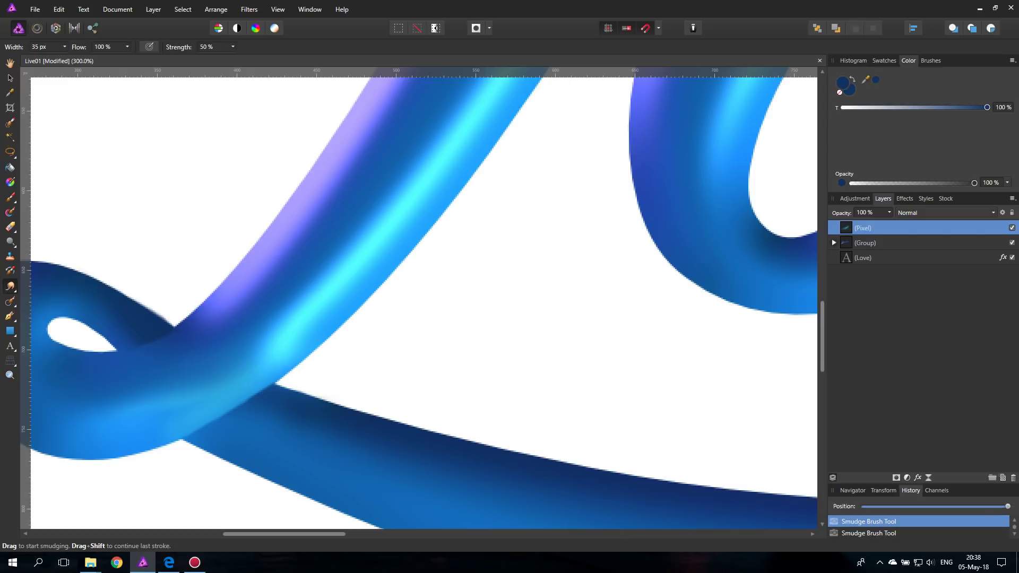
# Soften the smudged highlight at the L's crossing with the Blur Brush Tool at 43 px width
pyautogui.click(12, 288)
pyautogui.click(59, 287)
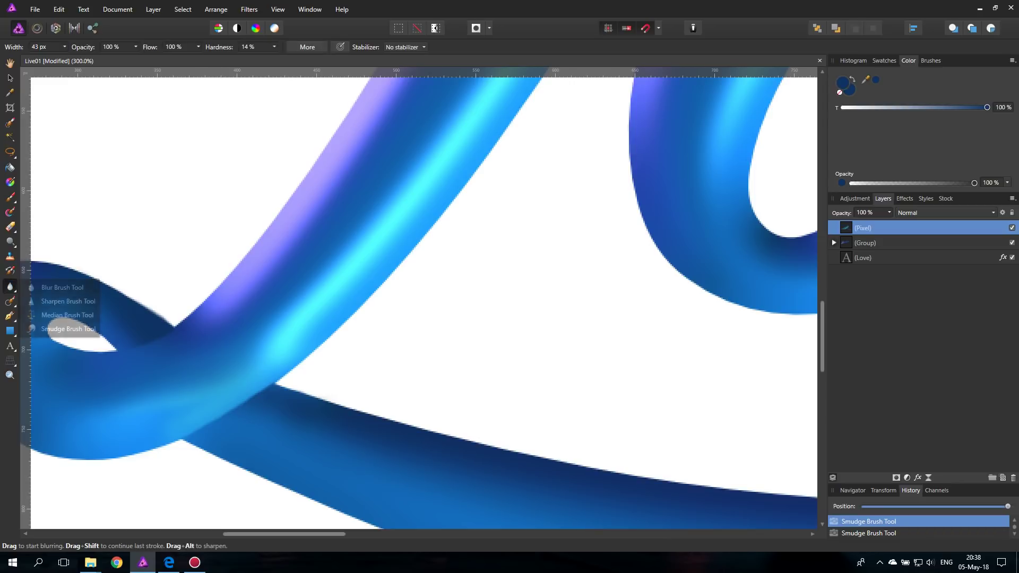
pyautogui.click(212, 395)
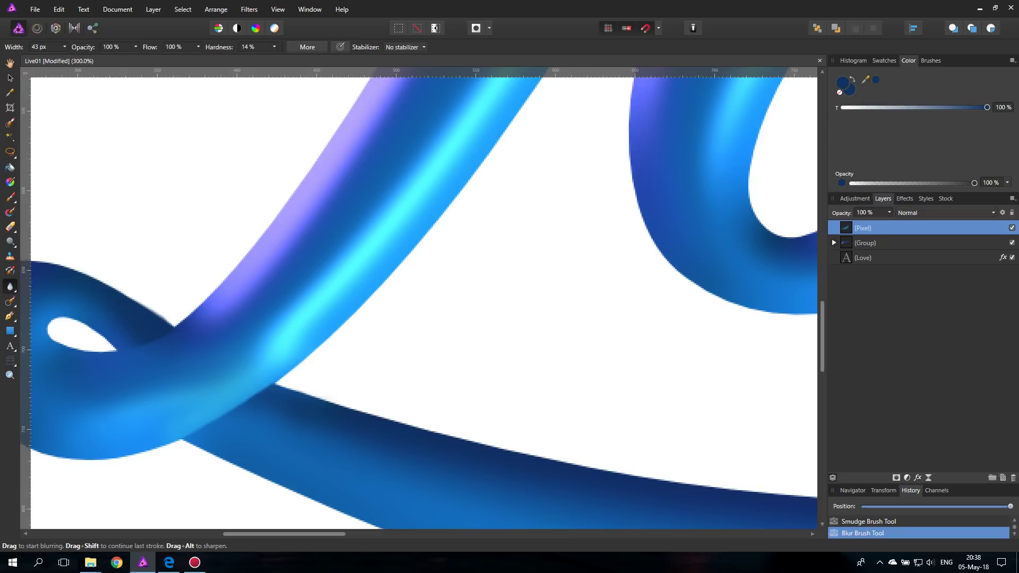
pyautogui.hotkey('ctrl', '0')
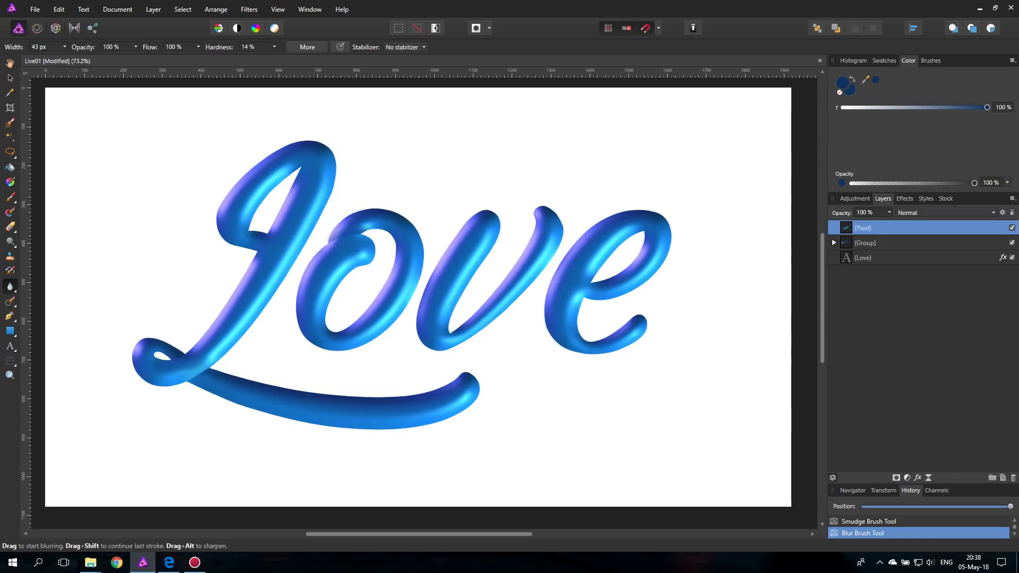
# Add a new pixel layer for the top of the letter e and sample bright blue from its inner upper stroke for the Paint Brush
pyautogui.click(10, 375)
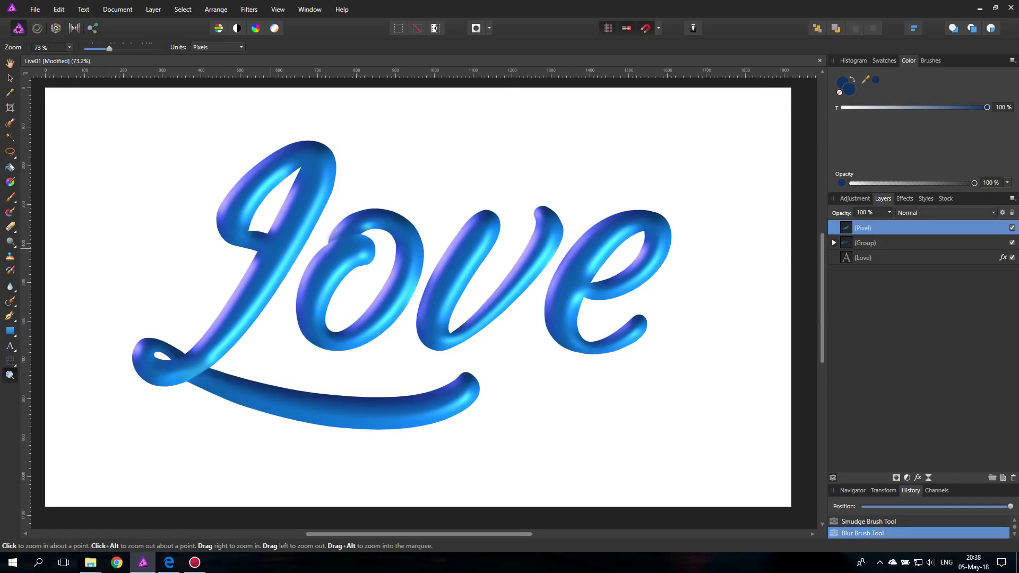
pyautogui.click(263, 244)
pyautogui.click(263, 242)
pyautogui.click(319, 239)
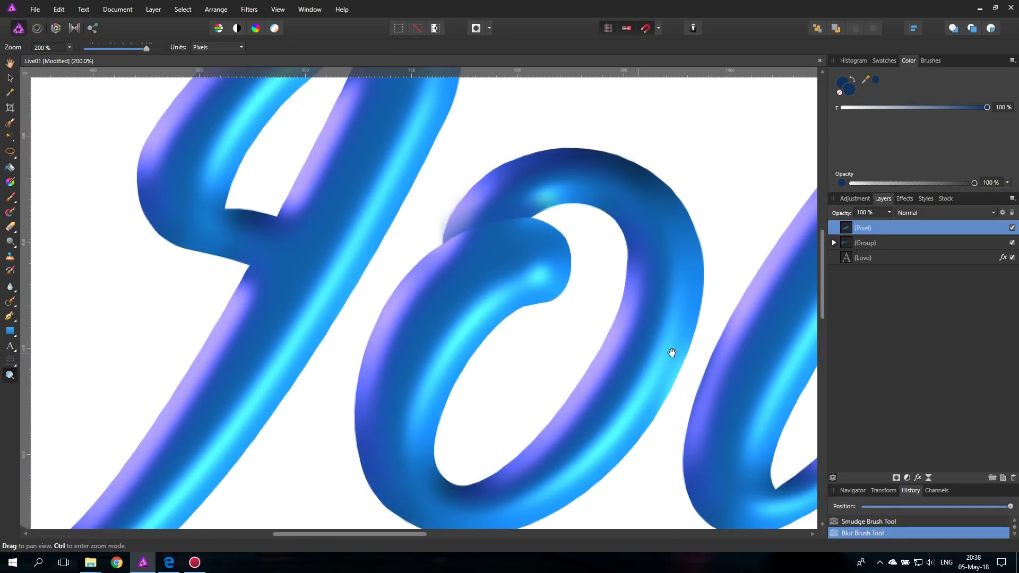
pyautogui.moveTo(662, 351); pyautogui.dragTo(187, 323)
pyautogui.moveTo(643, 330); pyautogui.dragTo(512, 328)
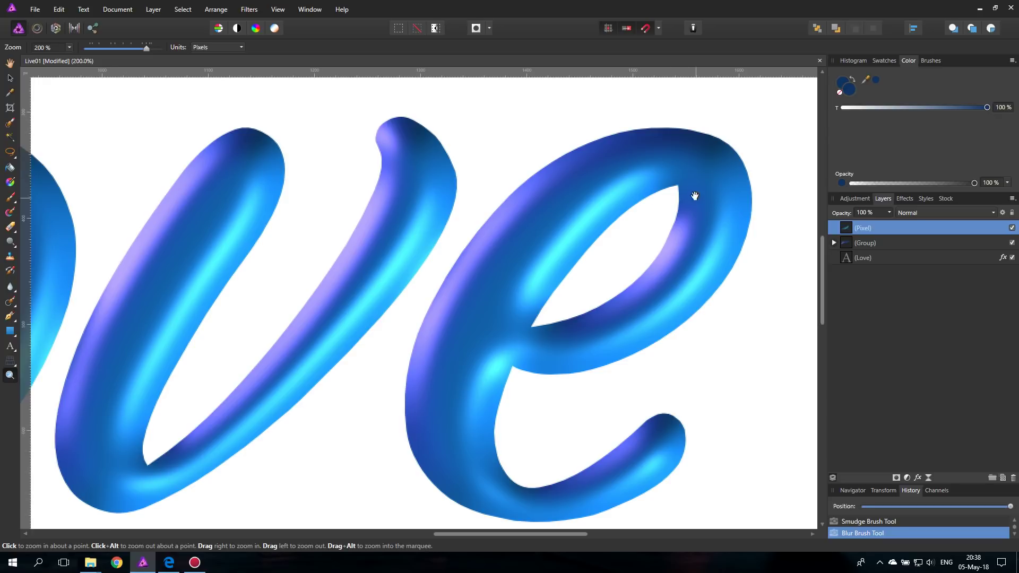
pyautogui.moveTo(695, 198); pyautogui.dragTo(556, 270)
pyautogui.click(550, 265)
pyautogui.click(546, 267)
pyautogui.click(542, 269)
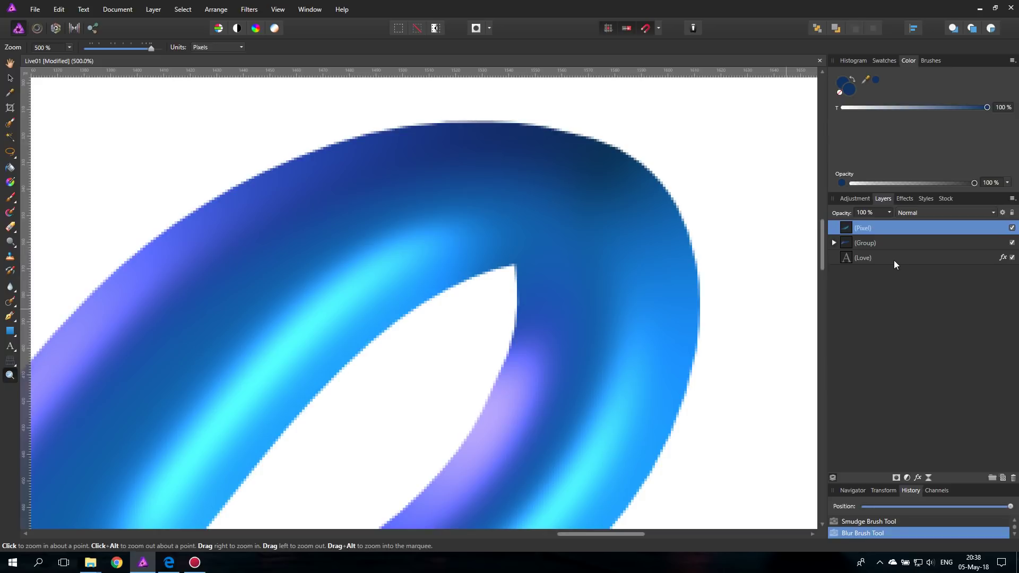
pyautogui.hotkey('ctrl', 'shift', 'n')
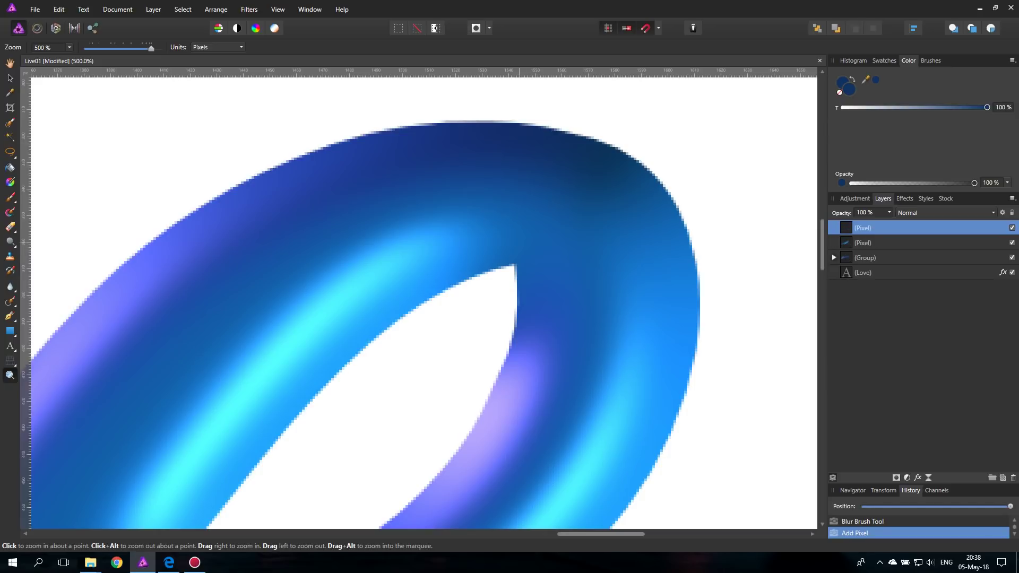
pyautogui.press('b')
pyautogui.moveTo(871, 84); pyautogui.dragTo(394, 291)
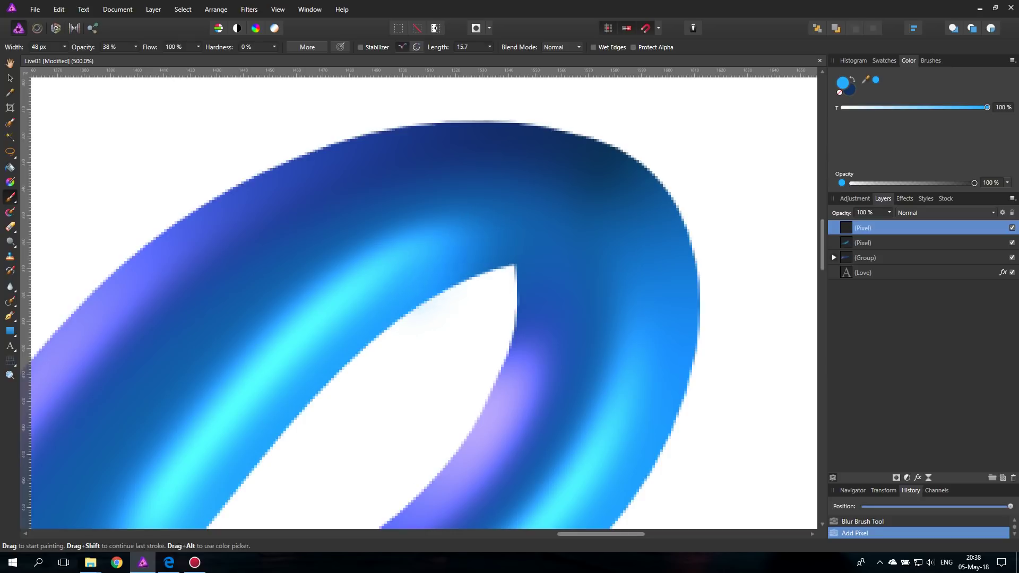
# Paint a bright blue highlight at 38% opacity along the e's inner upper stroke, extending past the tip of the counter
pyautogui.click(574, 248)
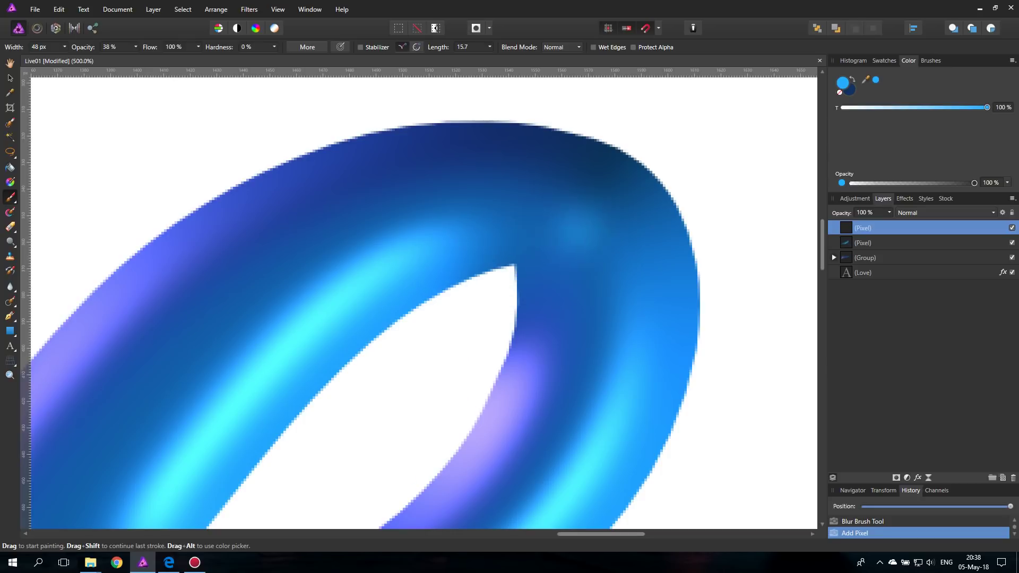
pyautogui.moveTo(565, 232); pyautogui.dragTo(385, 290)
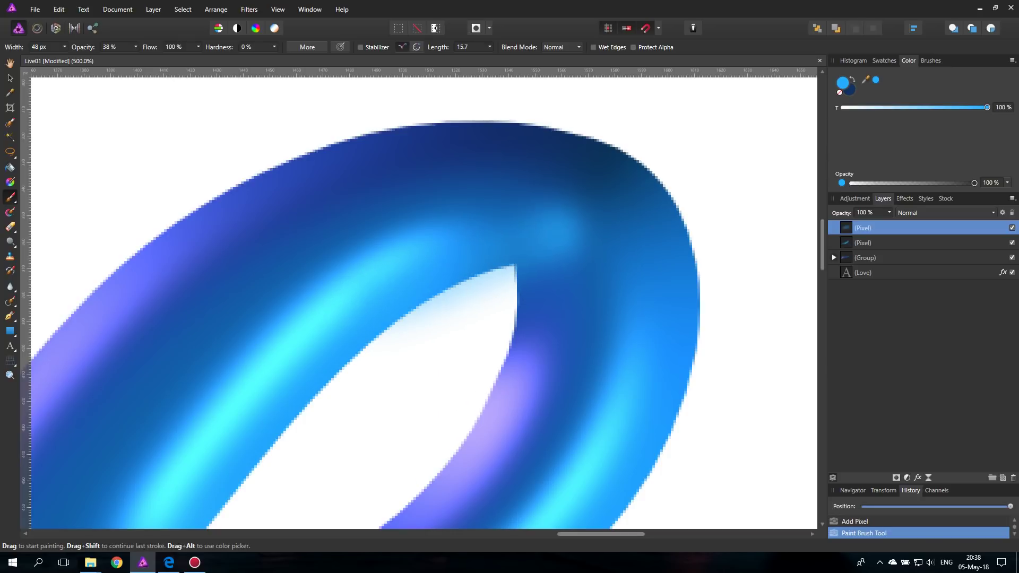
pyautogui.moveTo(565, 230); pyautogui.dragTo(353, 321)
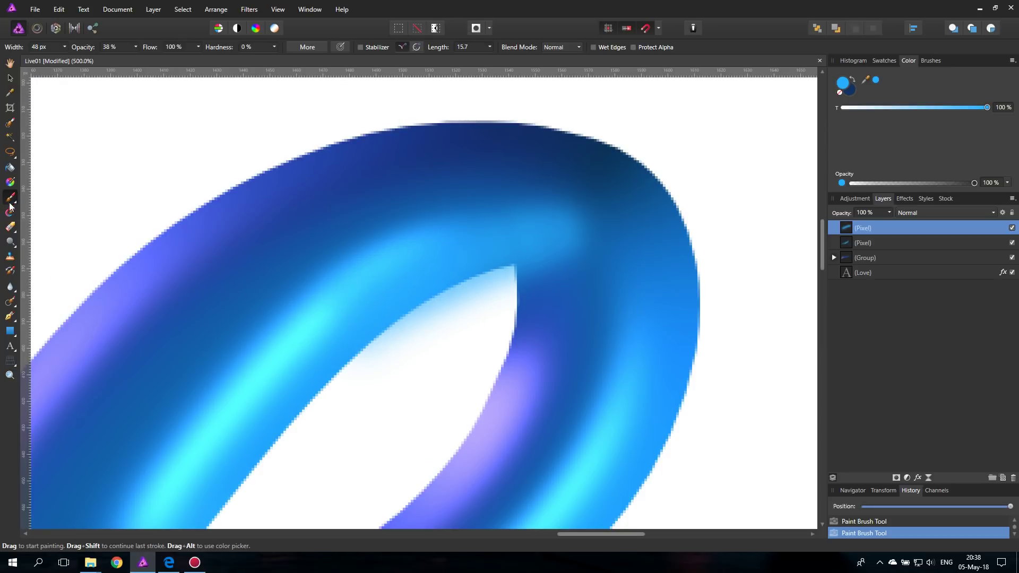
# Erase the highlight from the e's white counter and the stroke behind, leaving a crisp curved edge beyond the counter's tip
pyautogui.click(10, 228)
pyautogui.moveTo(512, 279)
pyautogui.mouseDown()
pyautogui.moveTo(398, 340)
pyautogui.moveTo(382, 360)
pyautogui.moveTo(409, 318)
pyautogui.mouseUp()
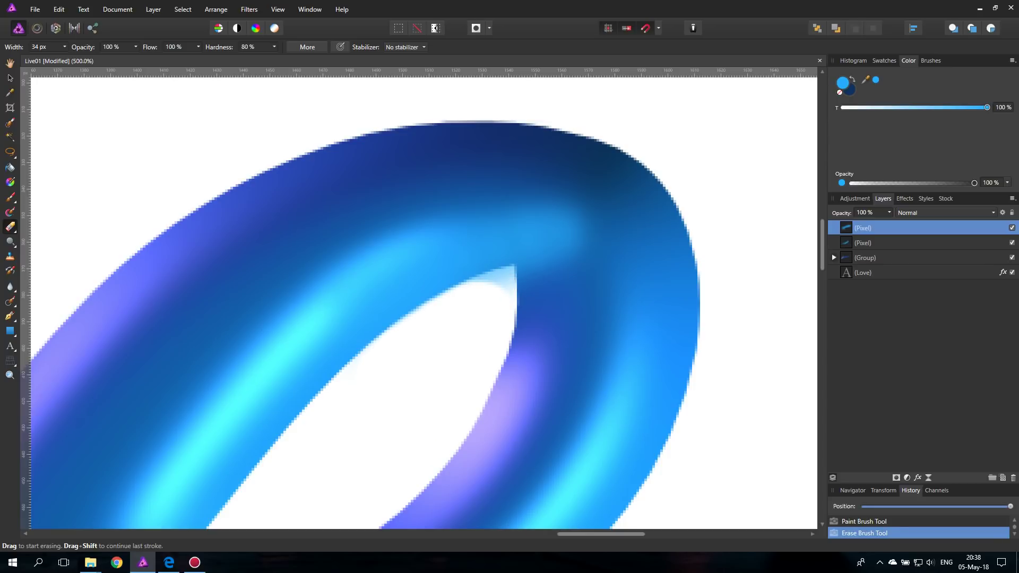
pyautogui.moveTo(476, 326); pyautogui.dragTo(606, 280)
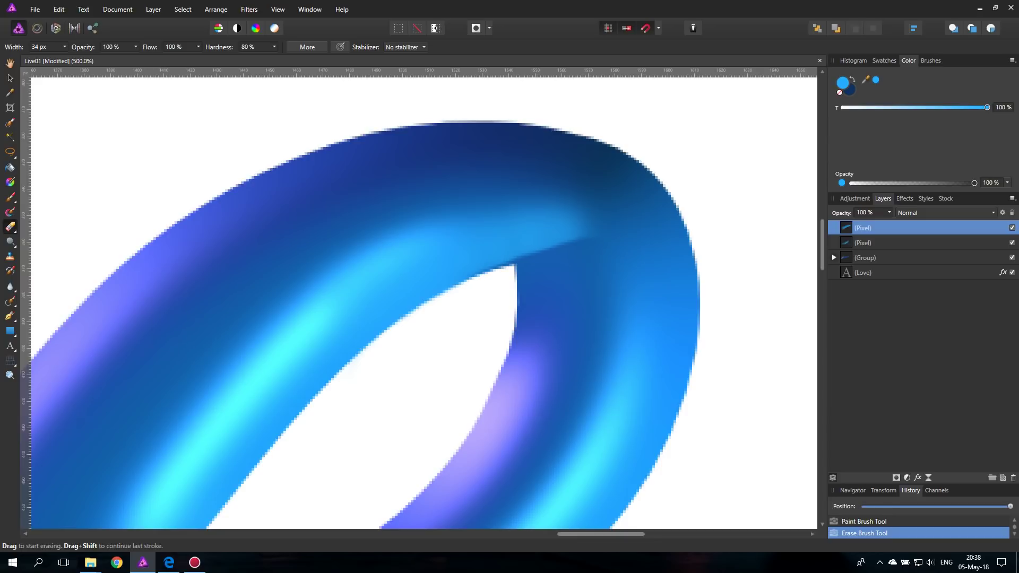
pyautogui.hotkey('ctrl', 'z')
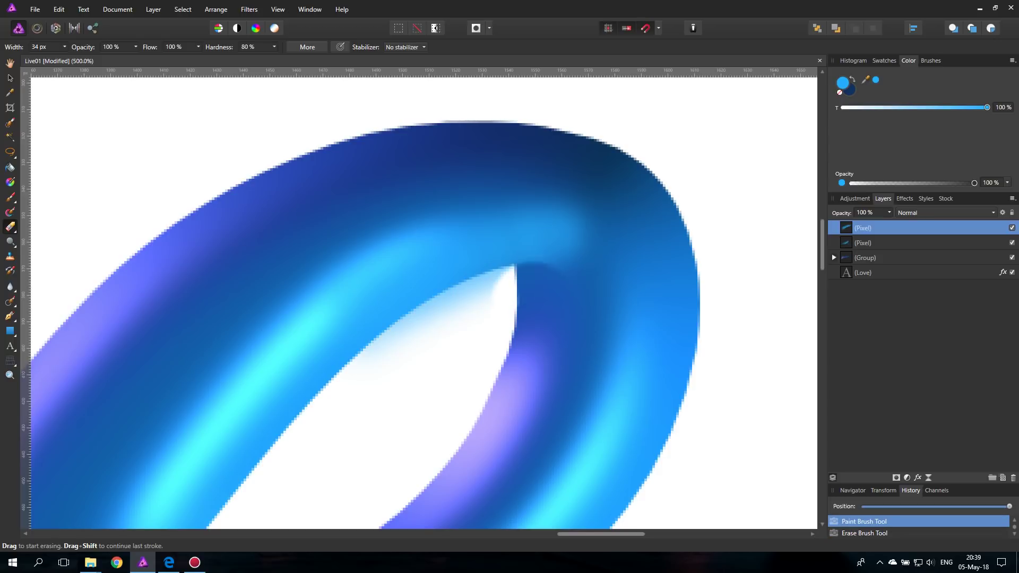
pyautogui.hotkey('ctrl', 'shift', 'z')
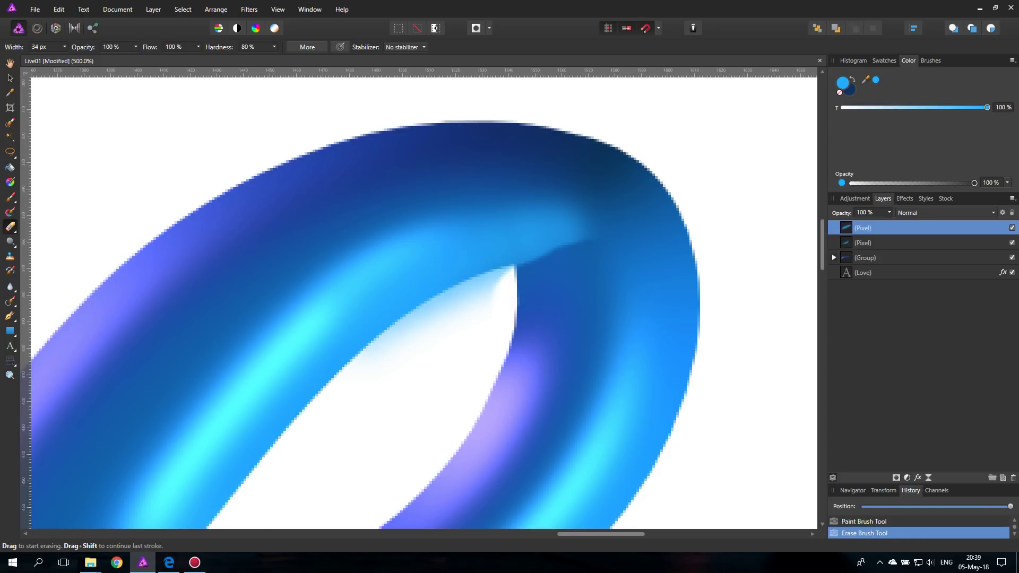
pyautogui.moveTo(533, 304)
pyautogui.mouseDown()
pyautogui.moveTo(430, 345)
pyautogui.moveTo(506, 315)
pyautogui.moveTo(395, 379)
pyautogui.mouseUp()
pyautogui.hotkey('ctrl', 'z')
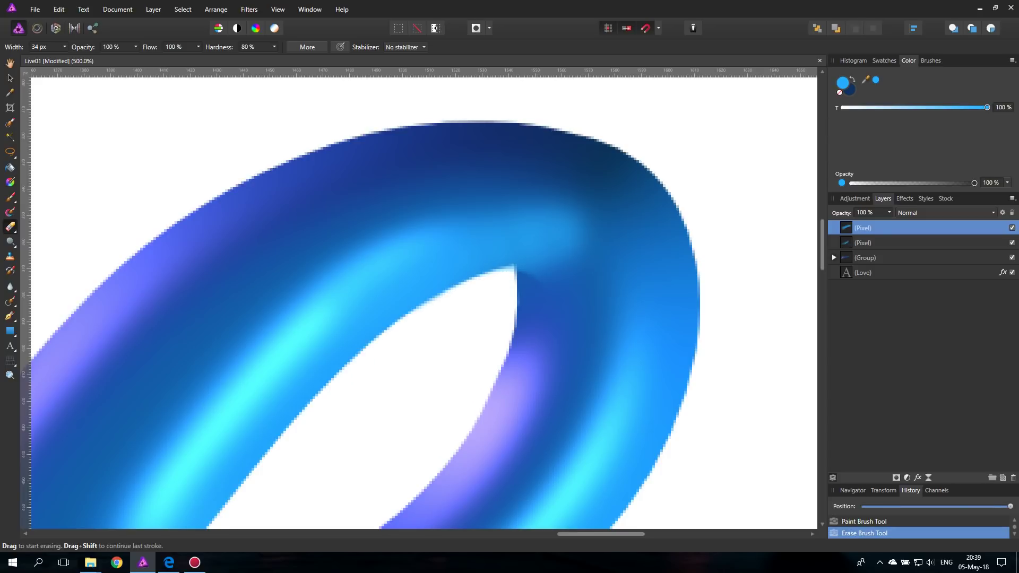
pyautogui.moveTo(545, 300)
pyautogui.mouseDown()
pyautogui.moveTo(587, 288)
pyautogui.moveTo(535, 302)
pyautogui.moveTo(579, 286)
pyautogui.mouseUp()
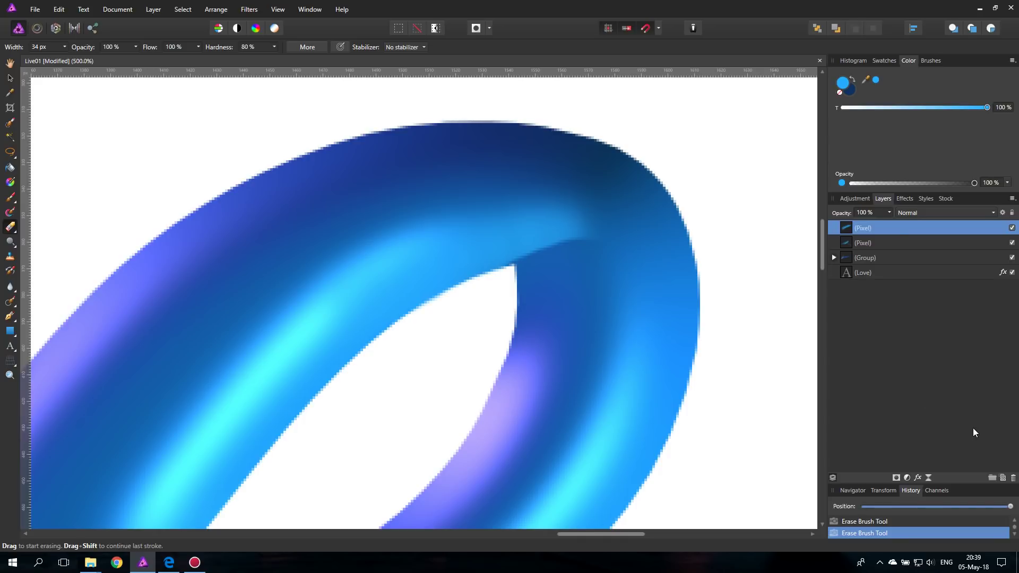
# Add a pixel layer, delete the surplus one, and place the new layer directly beneath the e's highlight layer
pyautogui.hotkey('ctrl', 'shift', 'n')
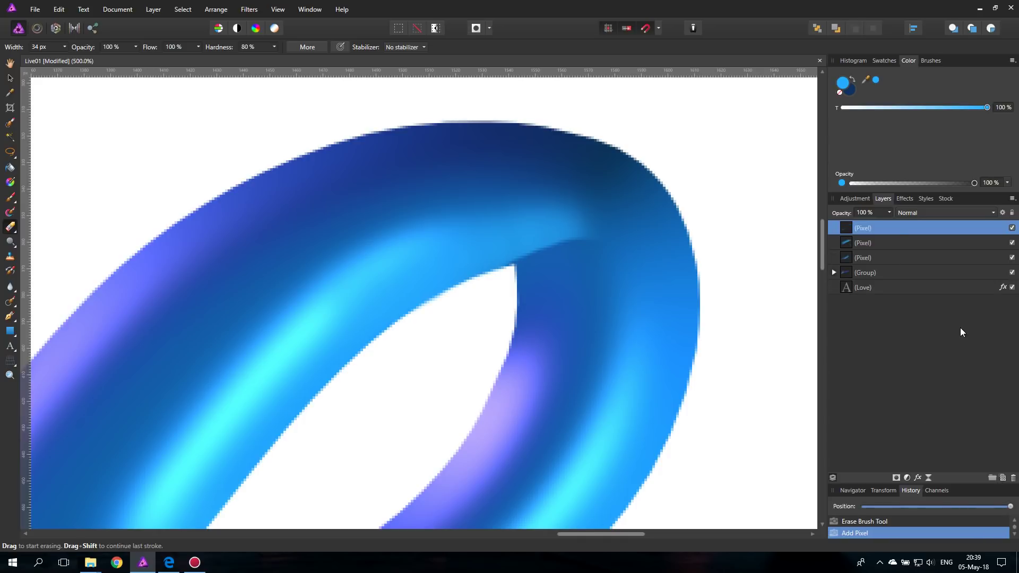
pyautogui.click(1002, 477)
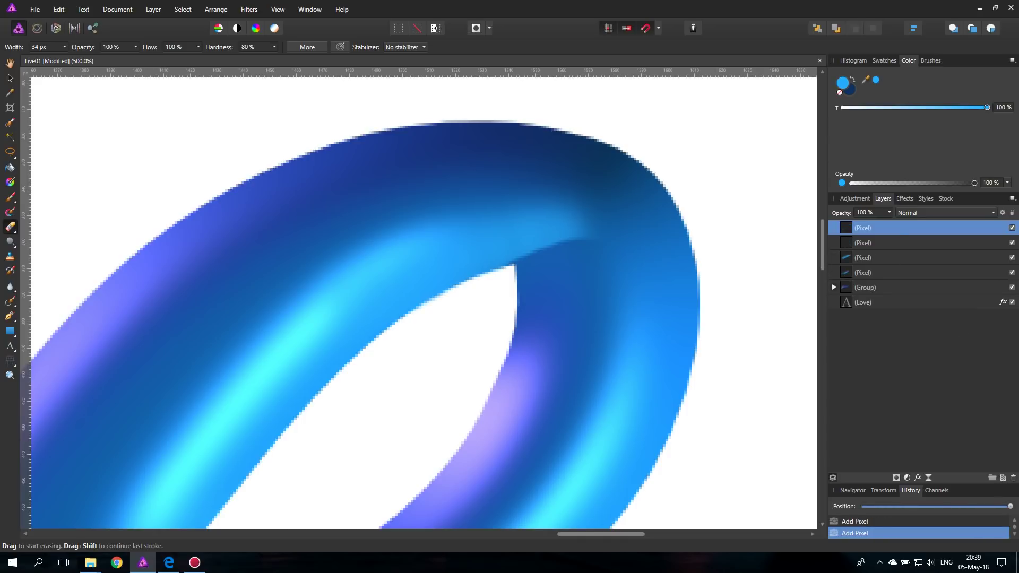
pyautogui.press('Delete')
pyautogui.moveTo(846, 228); pyautogui.dragTo(846, 245)
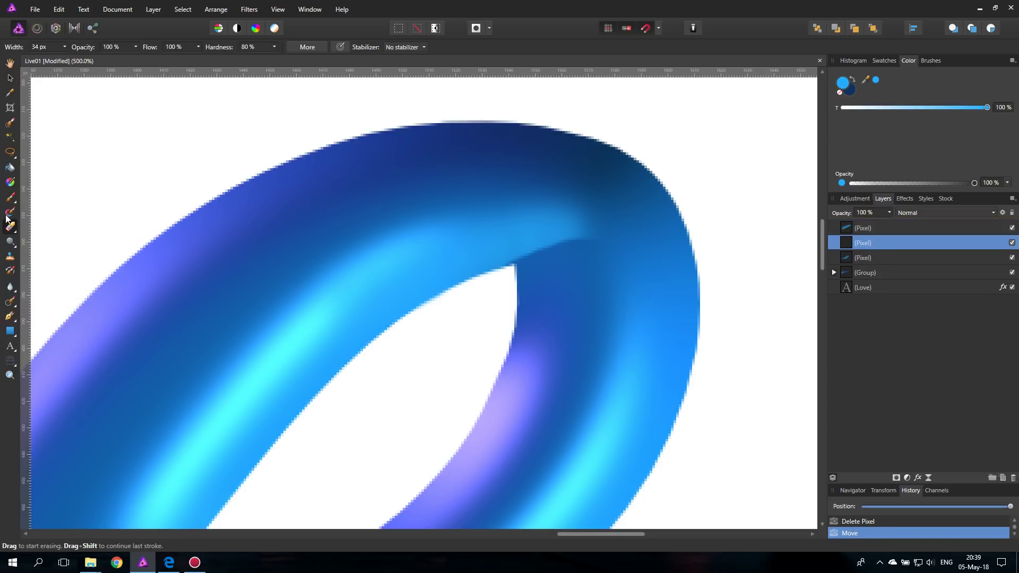
# Sample dark blue from the e's top edge and paint a shadow on the rear stroke just below the highlight's edge
pyautogui.press('b')
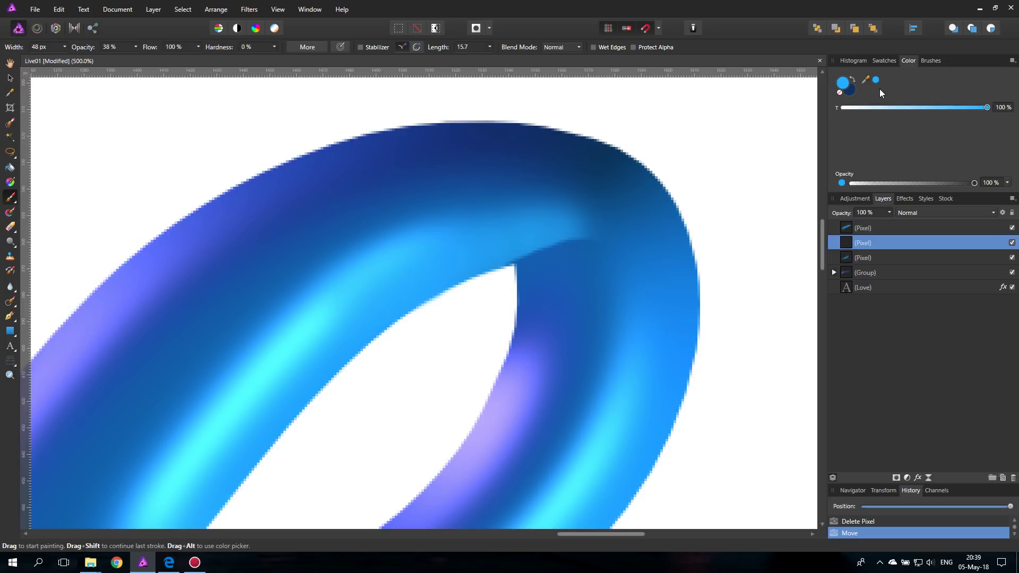
pyautogui.moveTo(865, 82); pyautogui.dragTo(511, 148)
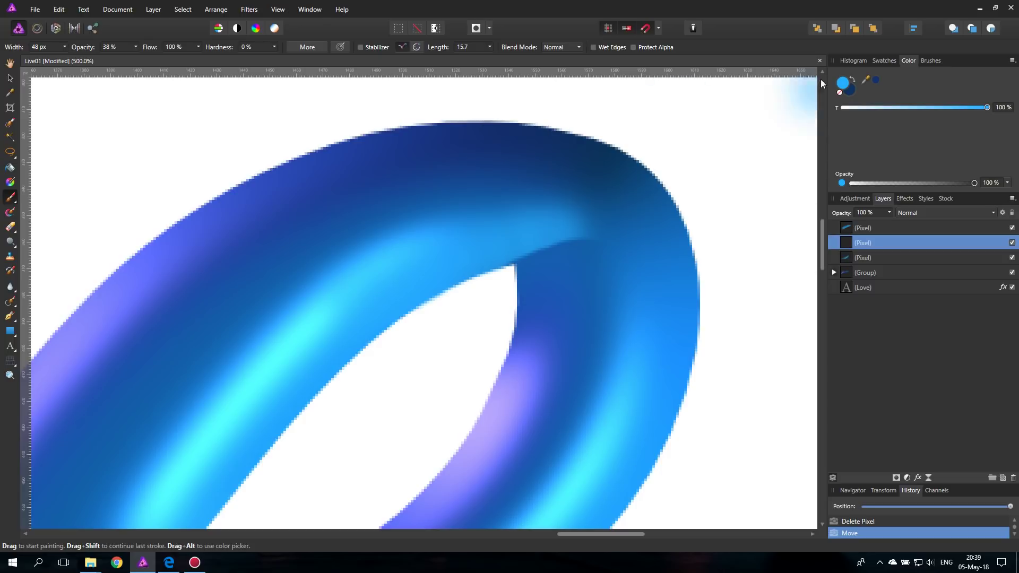
pyautogui.click(875, 81)
pyautogui.moveTo(539, 291); pyautogui.dragTo(603, 261)
pyautogui.moveTo(541, 291)
pyautogui.mouseDown()
pyautogui.moveTo(523, 290)
pyautogui.moveTo(568, 287)
pyautogui.mouseUp()
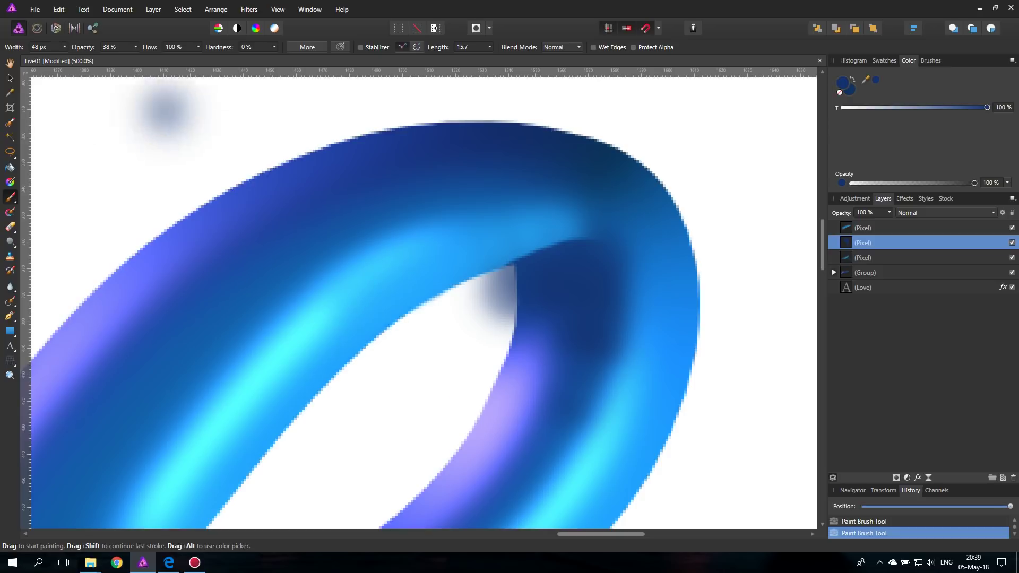
# Erase the dark shadow from the e's white counter and around its outer stroke, and undo the last hard-edged erasure
pyautogui.click(11, 227)
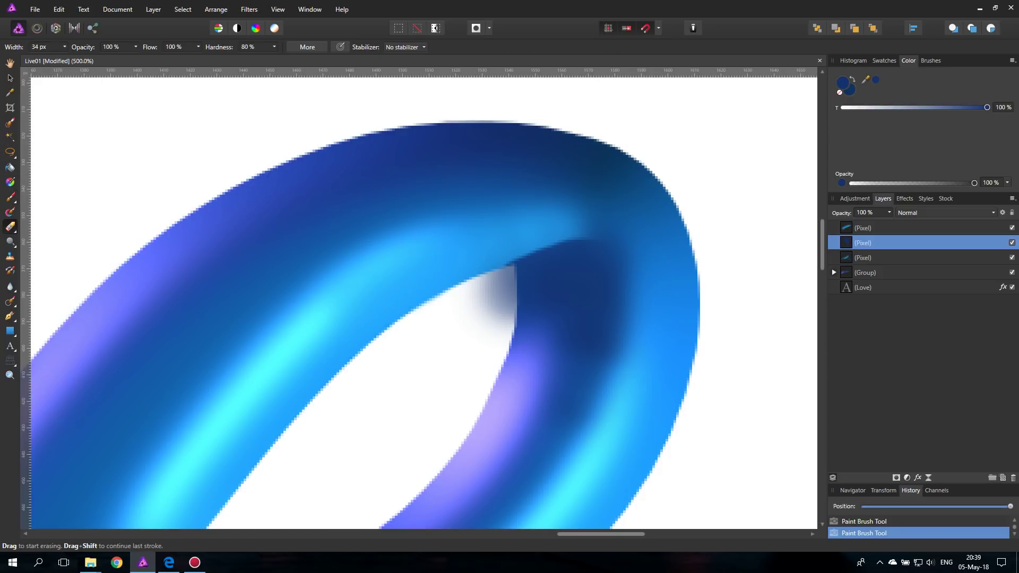
pyautogui.moveTo(457, 295)
pyautogui.mouseDown()
pyautogui.moveTo(471, 280)
pyautogui.moveTo(506, 335)
pyautogui.mouseUp()
pyautogui.moveTo(584, 195)
pyautogui.mouseDown()
pyautogui.moveTo(616, 200)
pyautogui.moveTo(661, 231)
pyautogui.mouseUp()
pyautogui.moveTo(684, 302)
pyautogui.mouseDown()
pyautogui.moveTo(667, 321)
pyautogui.moveTo(667, 295)
pyautogui.moveTo(644, 399)
pyautogui.mouseUp()
pyautogui.moveTo(590, 422); pyautogui.dragTo(618, 260)
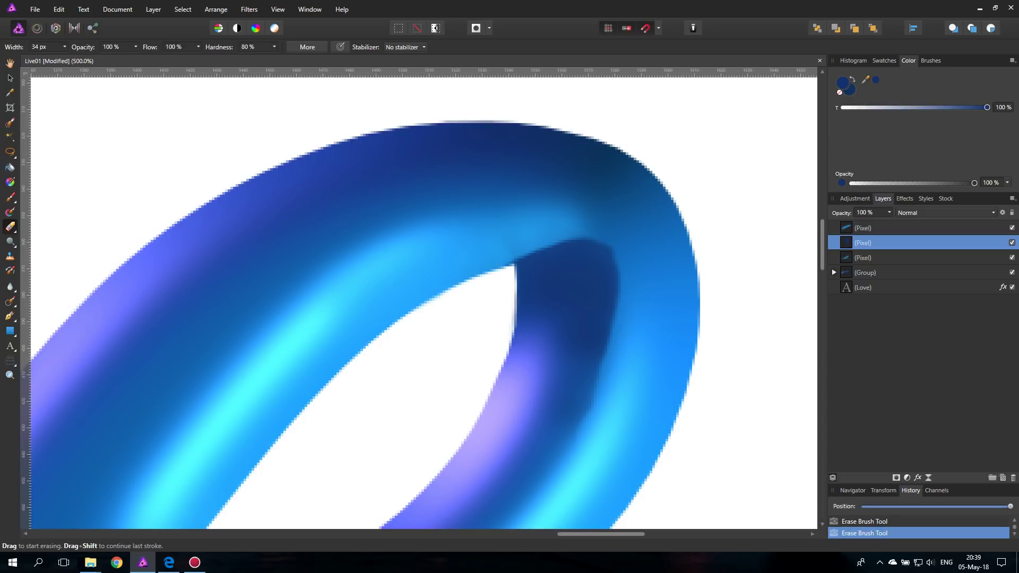
pyautogui.hotkey('ctrl', 'z')
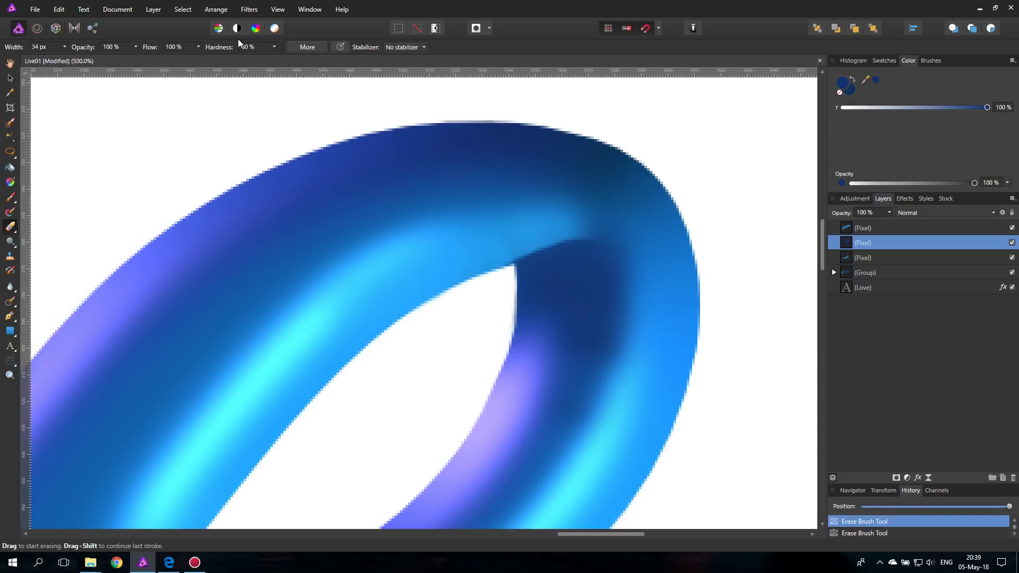
# Set the eraser hardness to 22% and softly erase the shadow's outer edge on the e's rear stroke
pyautogui.click(273, 48)
pyautogui.moveTo(276, 57); pyautogui.dragTo(270, 58)
pyautogui.moveTo(229, 58); pyautogui.dragTo(234, 58)
pyautogui.click(654, 249)
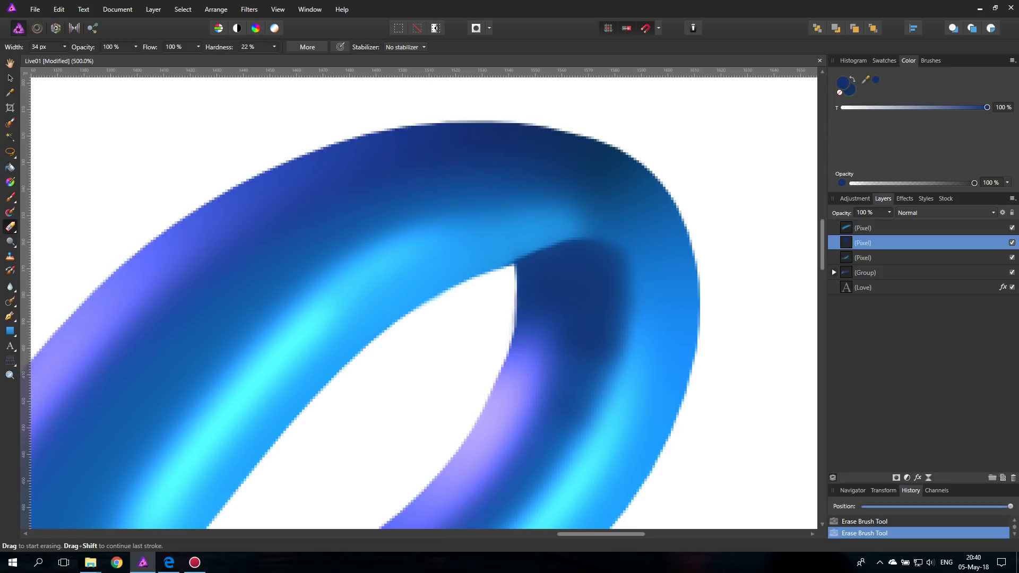
pyautogui.hotkey('ctrl', '0')
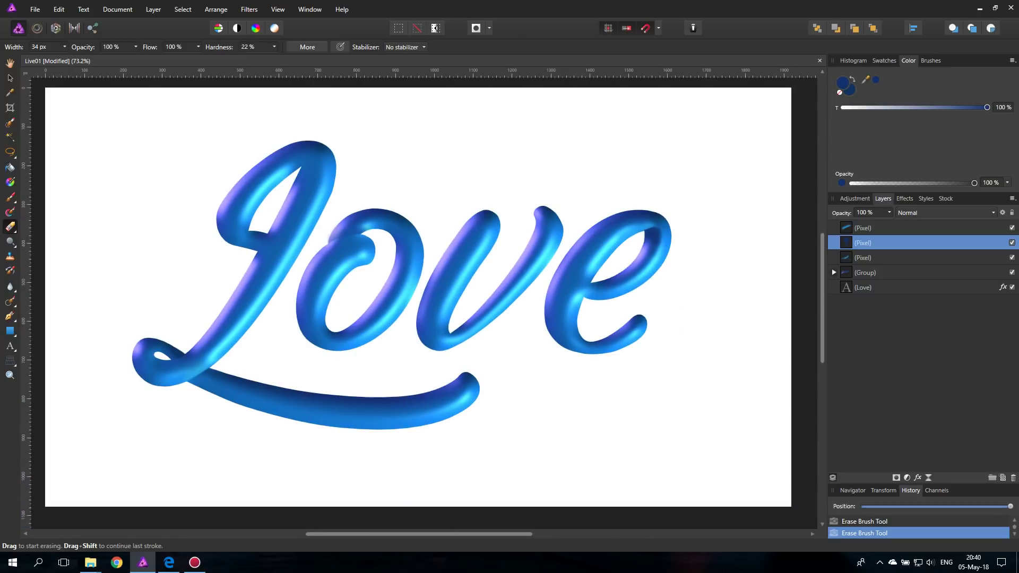